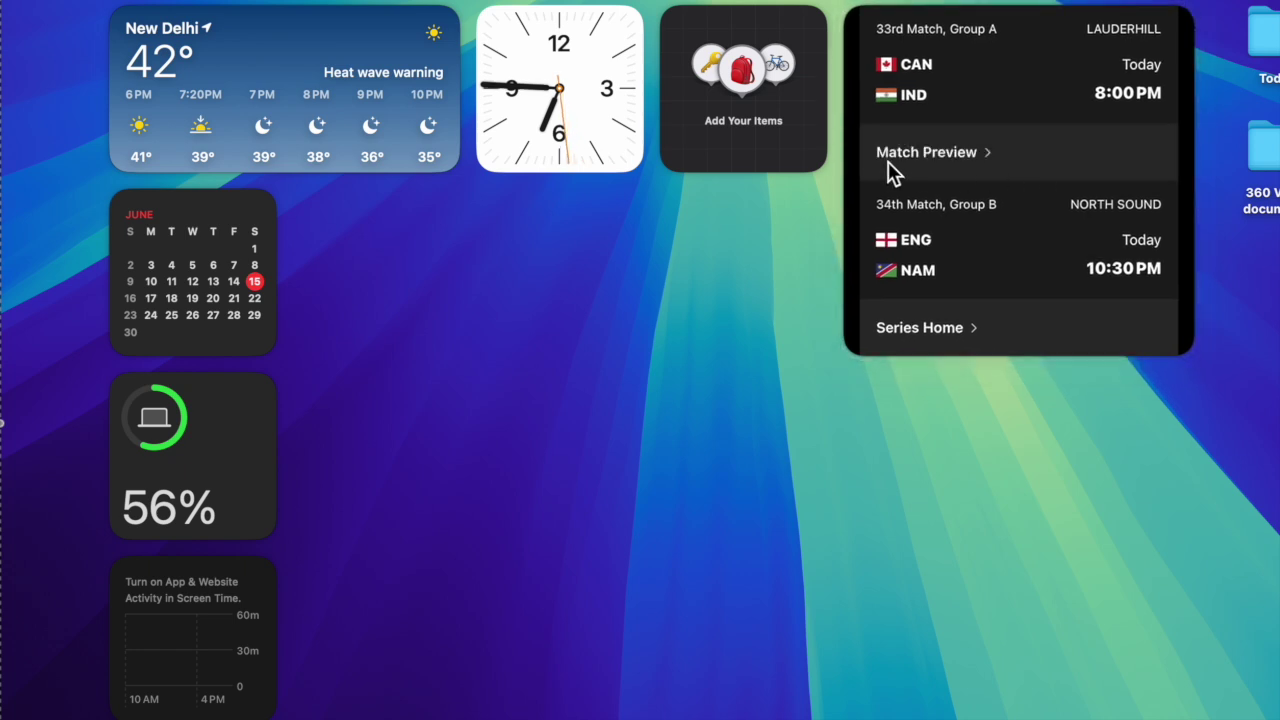
# Move Add Your Items and the calendar into the top row, with the battery under weather and the clock beside it
pyautogui.moveTo(776, 98); pyautogui.dragTo(443, 309)
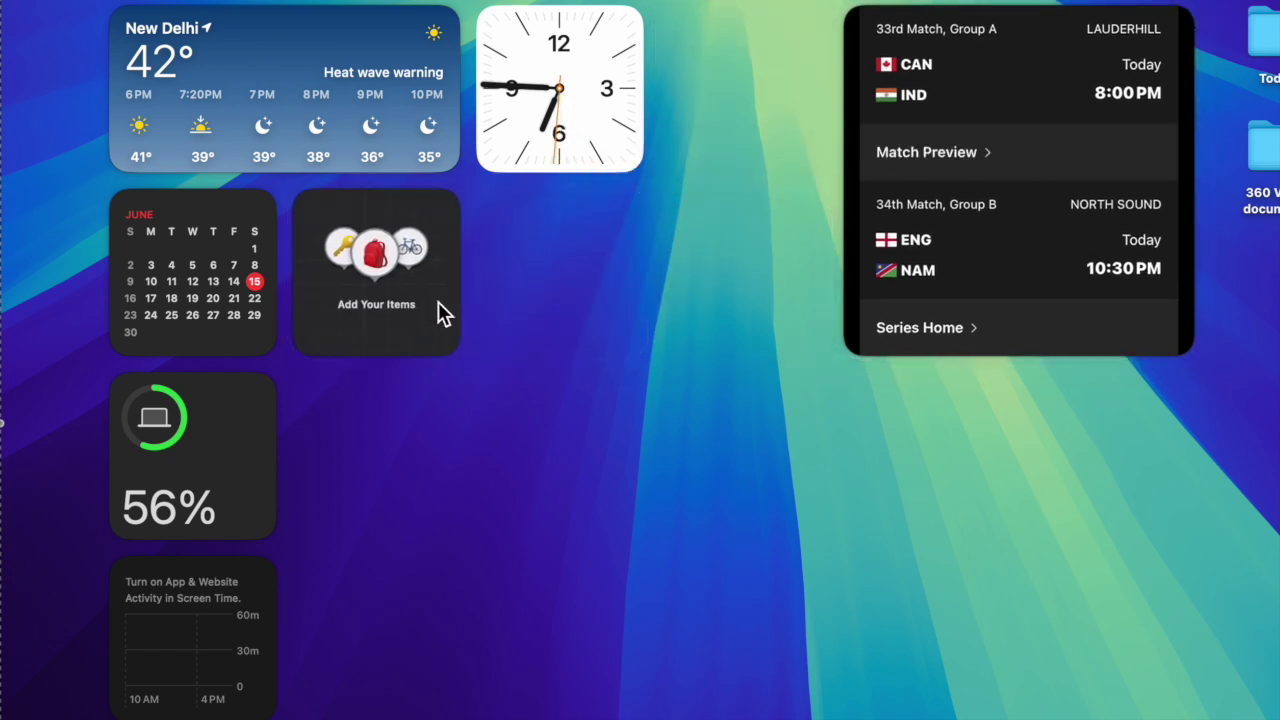
pyautogui.moveTo(548, 133); pyautogui.dragTo(574, 220)
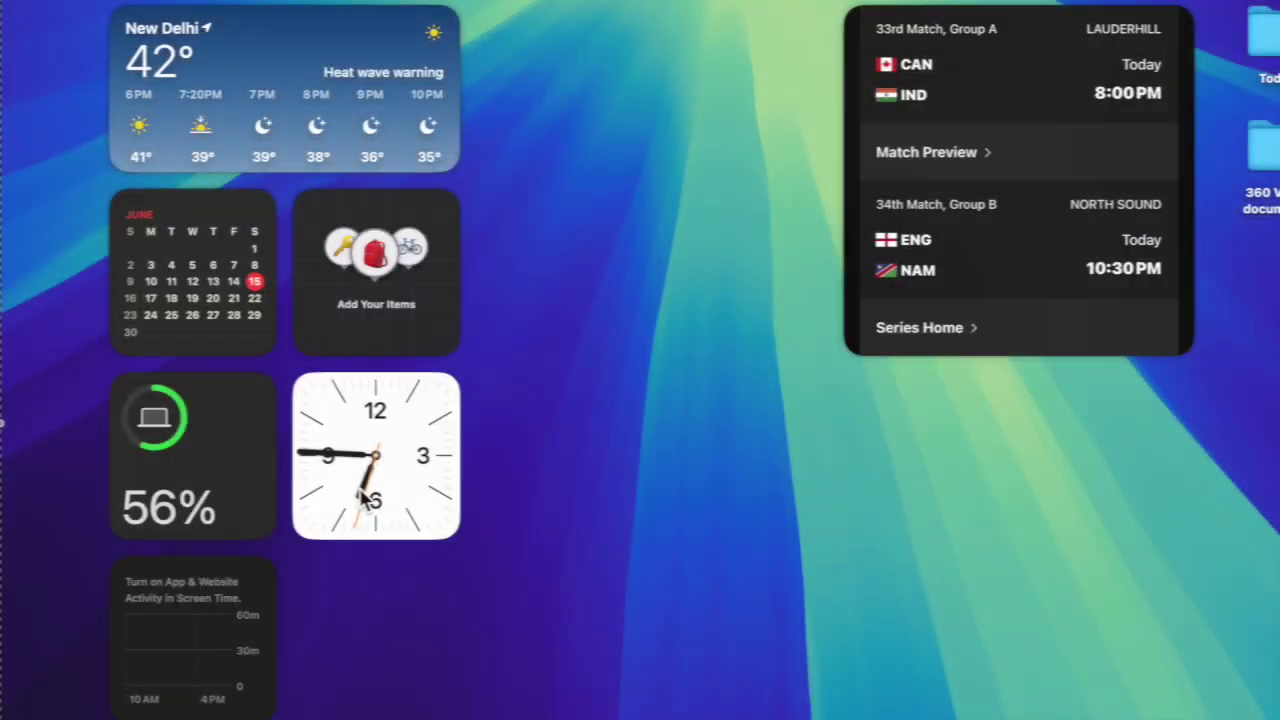
pyautogui.moveTo(318, 305); pyautogui.dragTo(576, 112)
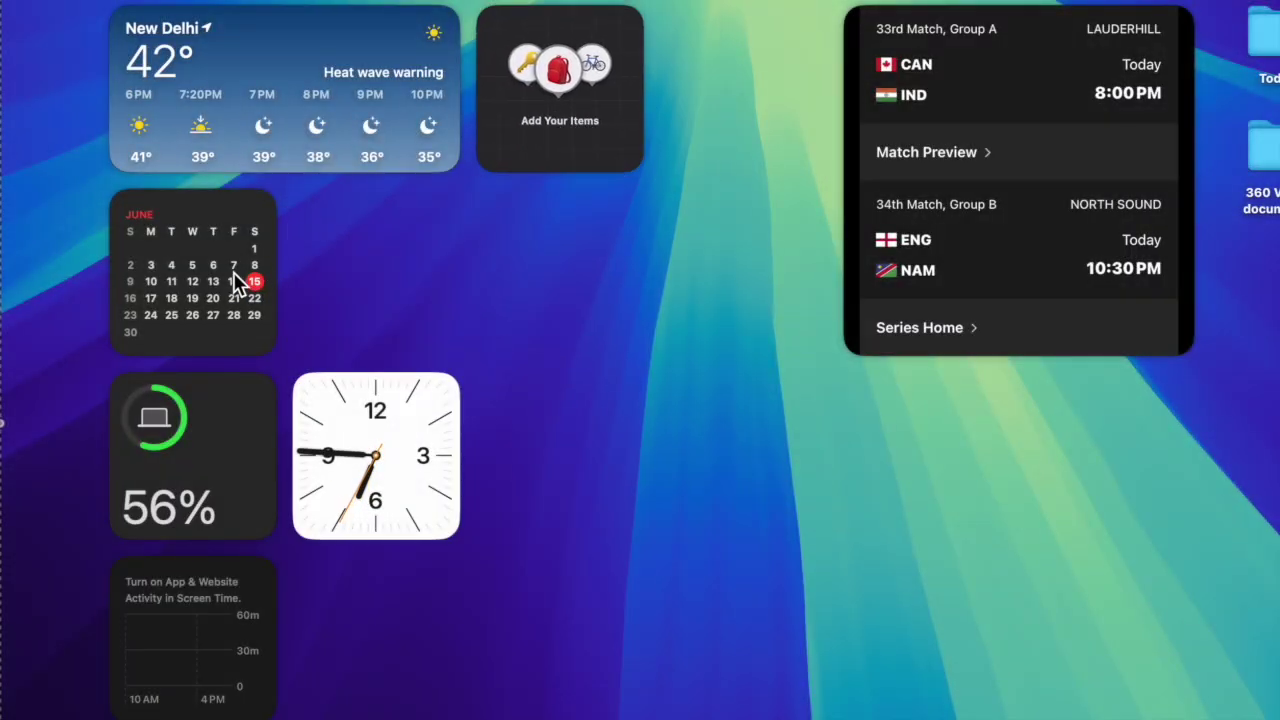
pyautogui.moveTo(235, 283); pyautogui.dragTo(786, 126)
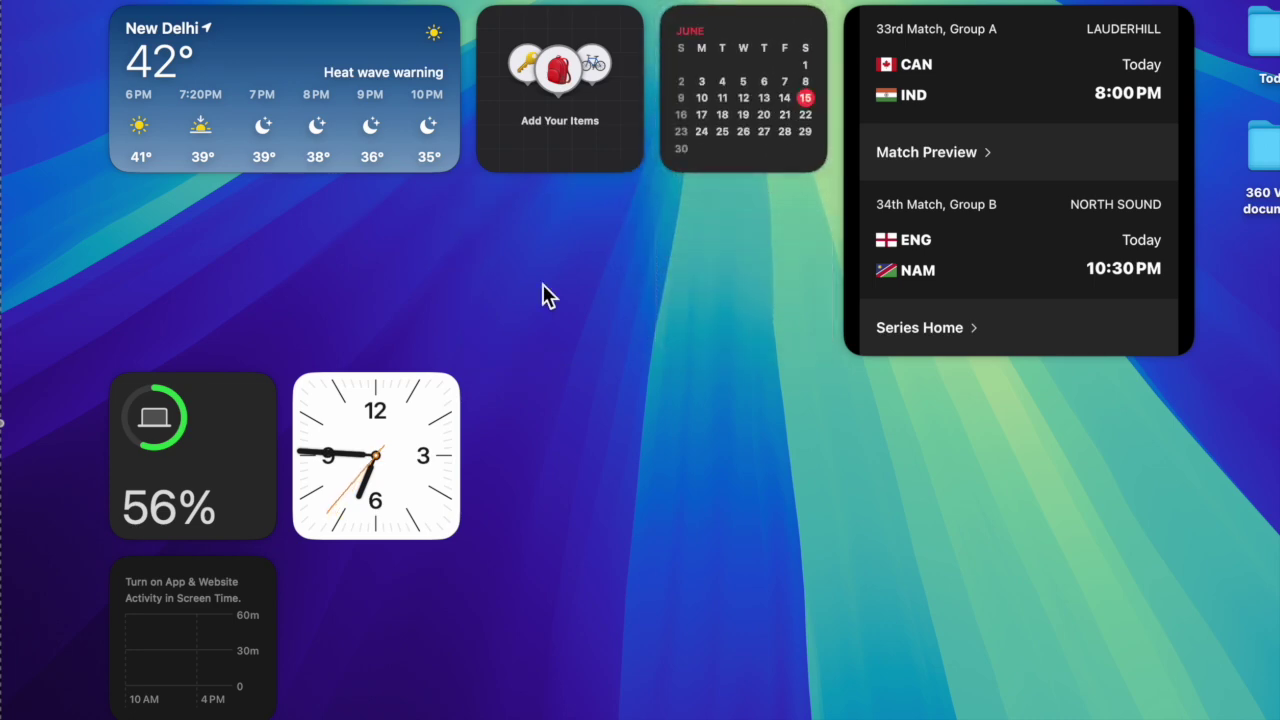
pyautogui.moveTo(240, 447); pyautogui.dragTo(240, 272)
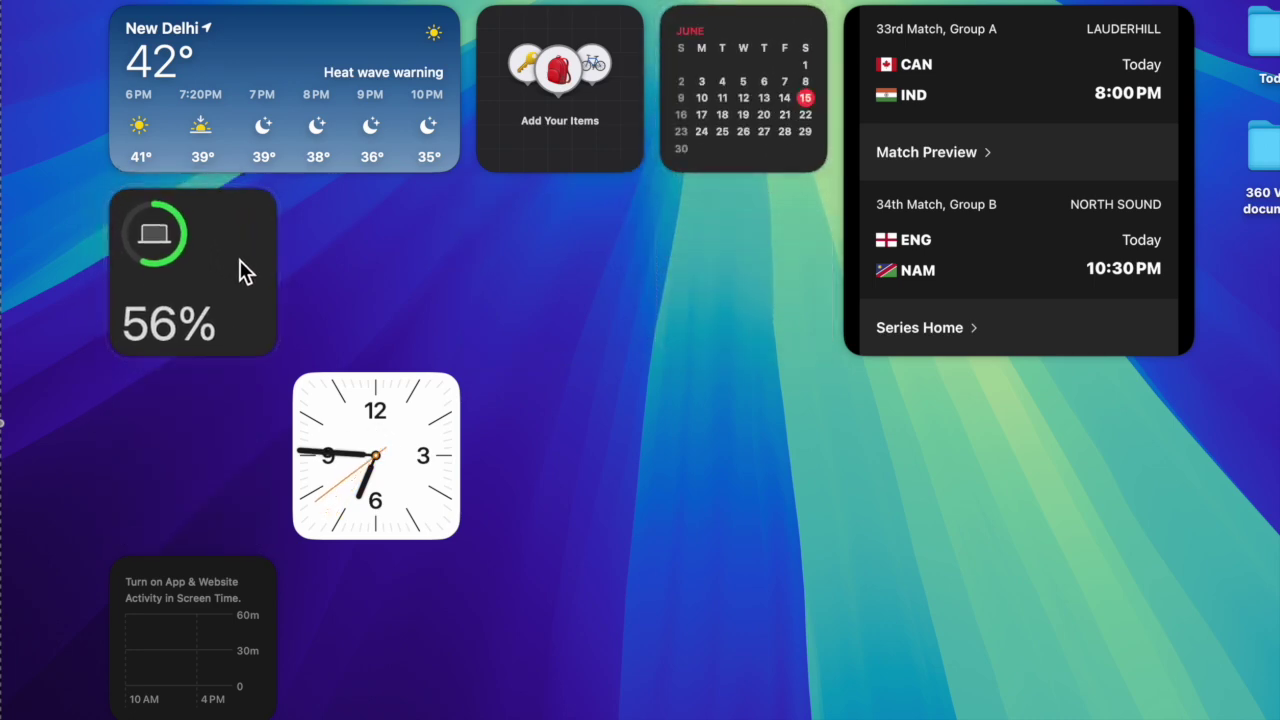
pyautogui.moveTo(349, 503); pyautogui.dragTo(432, 307)
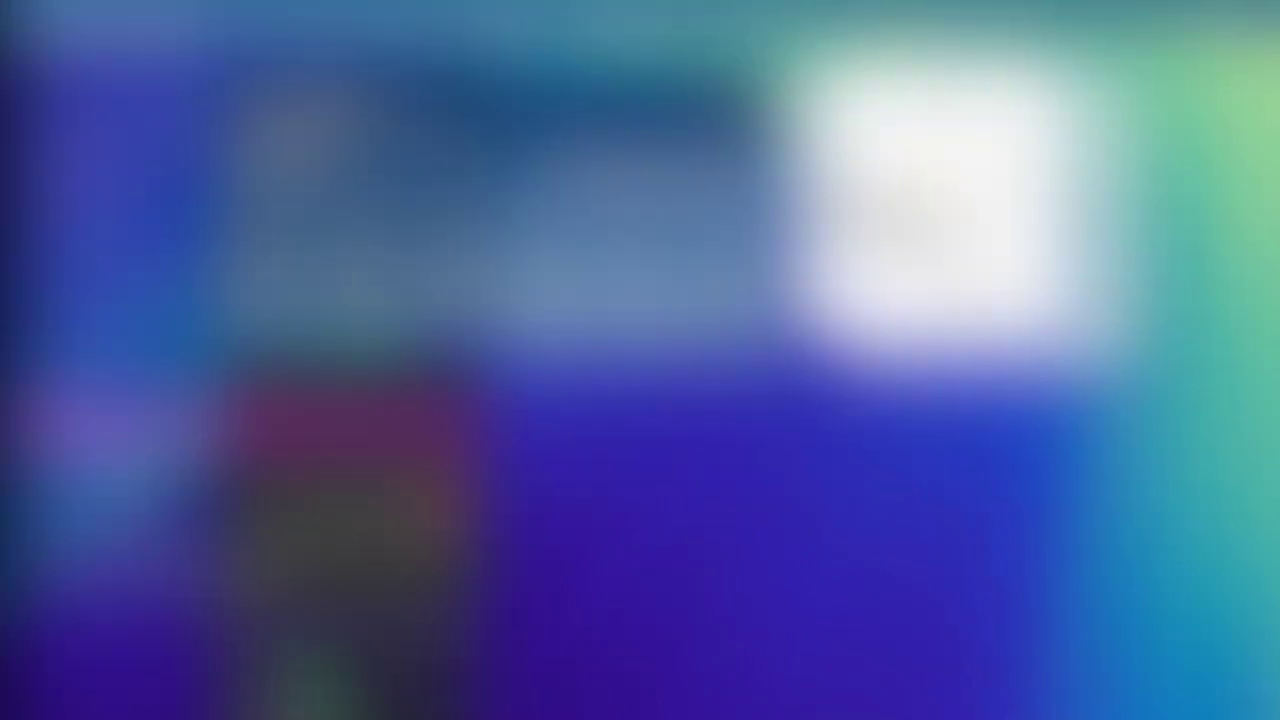
# Bring up Restart from the Apple menu, then move weather up-left and the clock to the top right
pyautogui.click(88, 18)
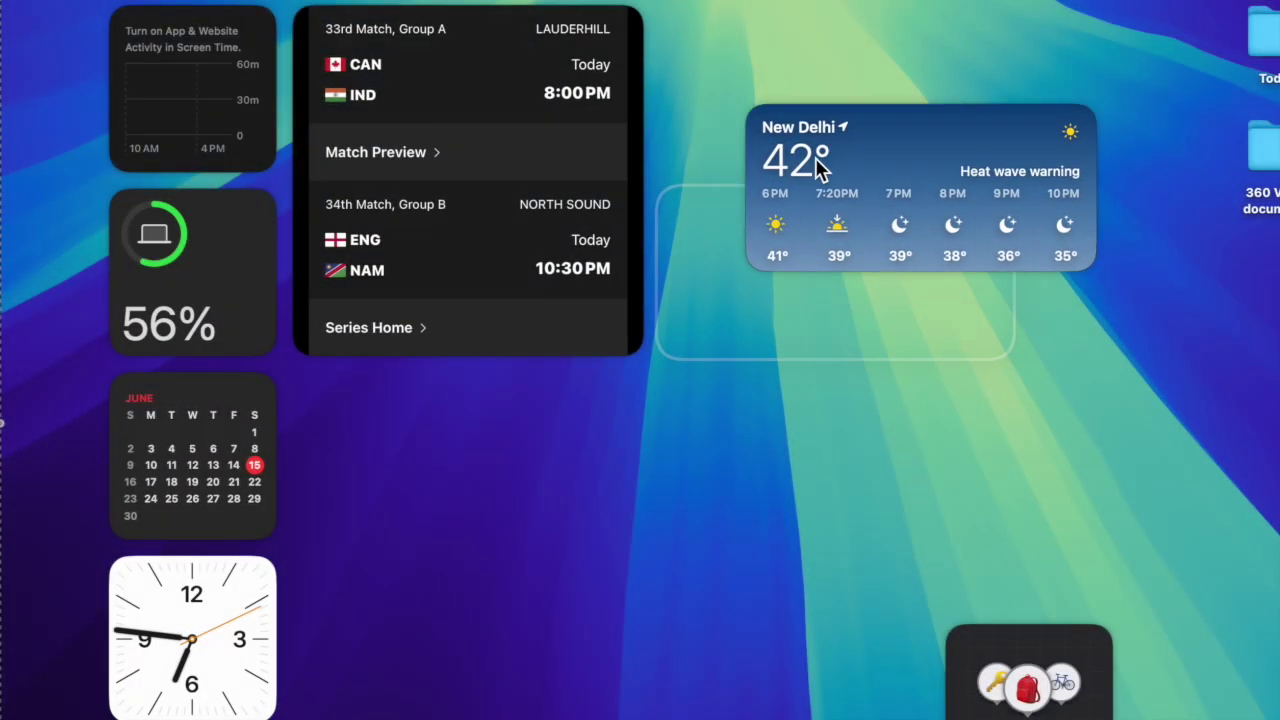
pyautogui.moveTo(873, 223); pyautogui.dragTo(785, 125)
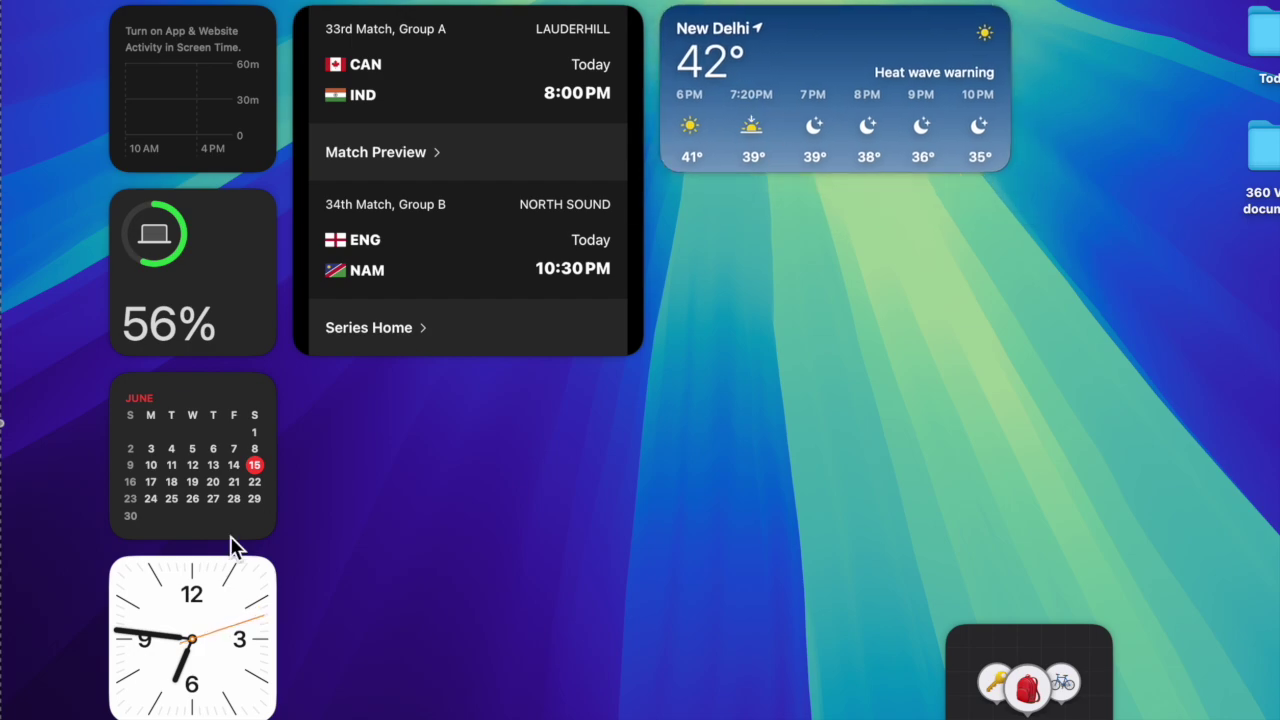
pyautogui.moveTo(165, 645); pyautogui.dragTo(1078, 100)
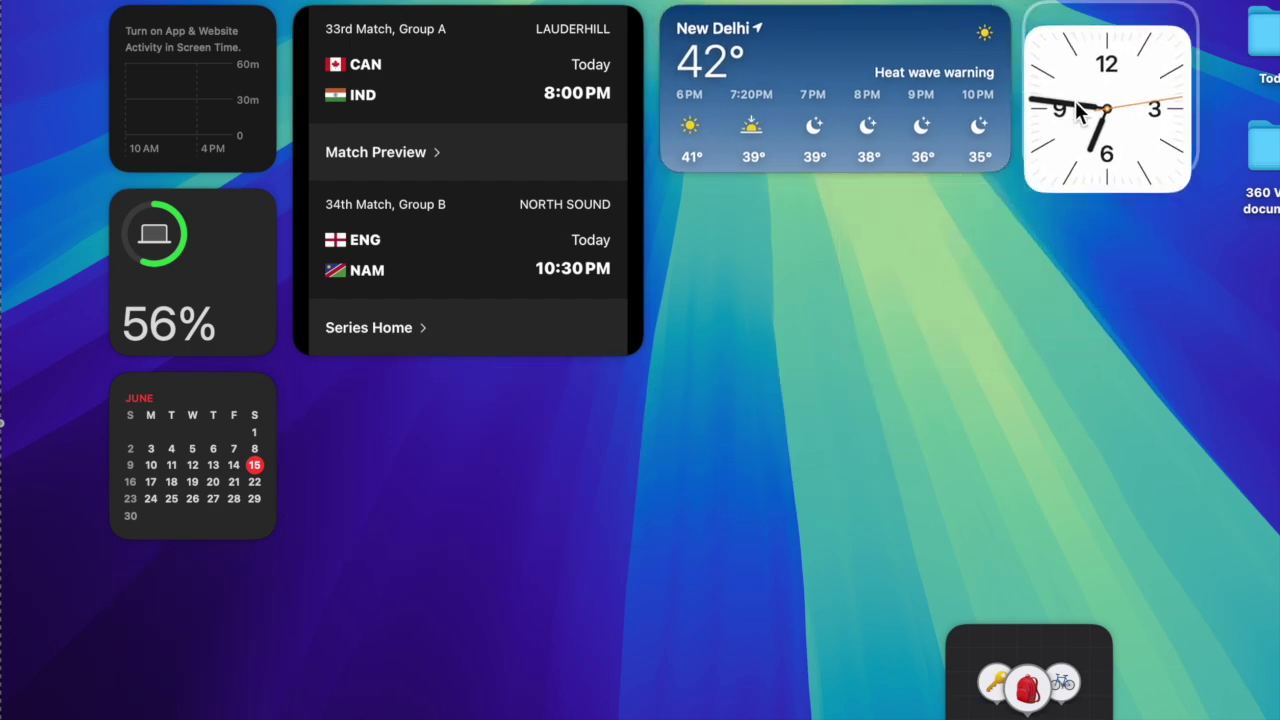
# Reposition Add Your Items, then check Software Update's Automatic Updates options
pyautogui.moveTo(995, 645); pyautogui.dragTo(142, 598)
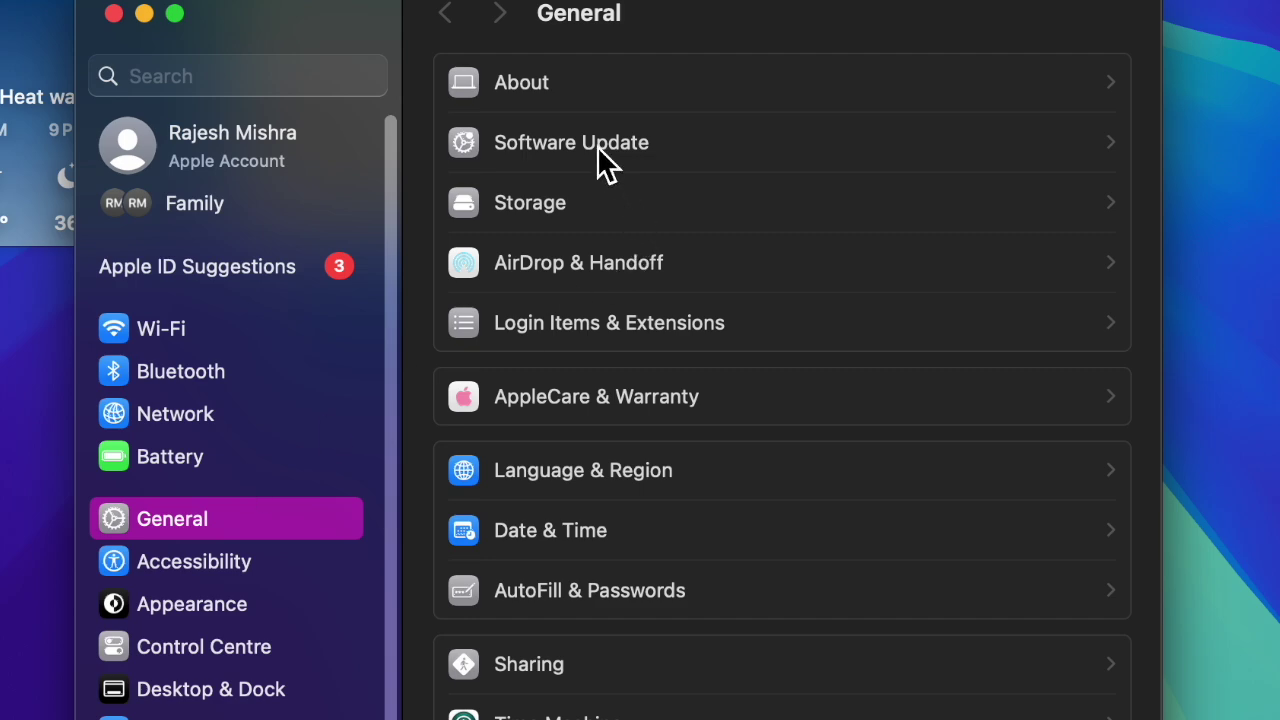
pyautogui.click(605, 160)
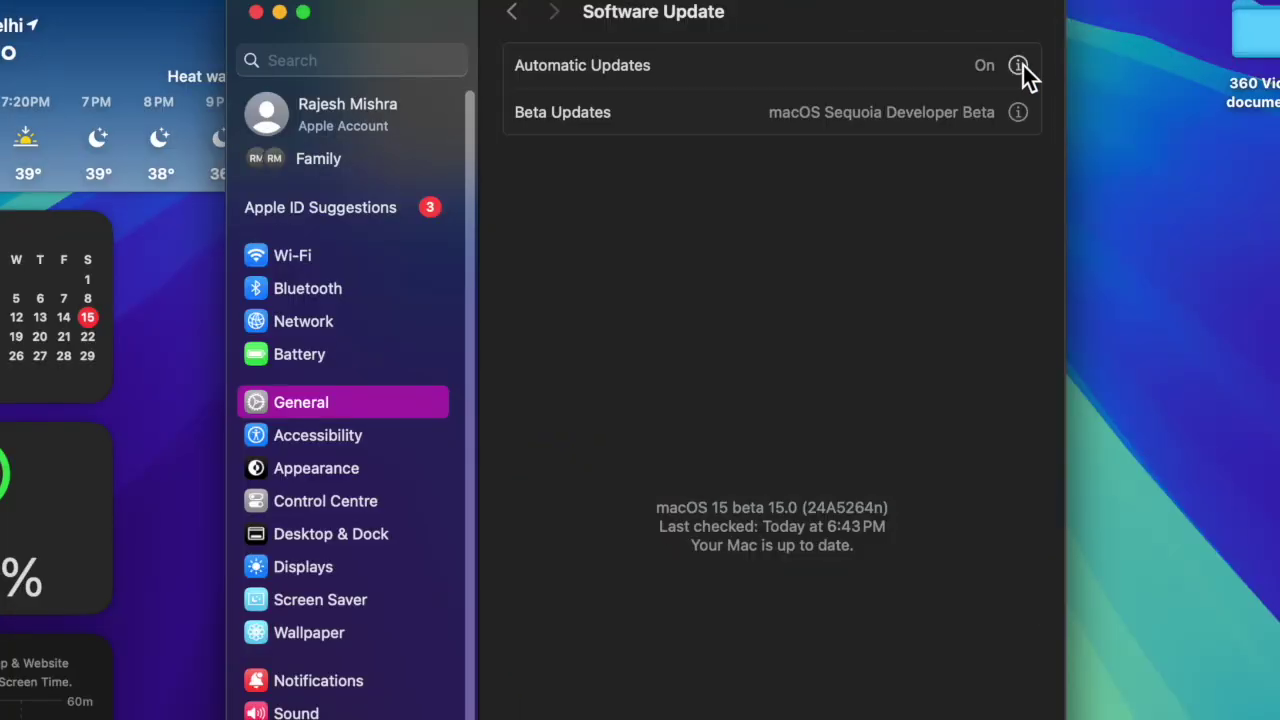
pyautogui.click(1018, 65)
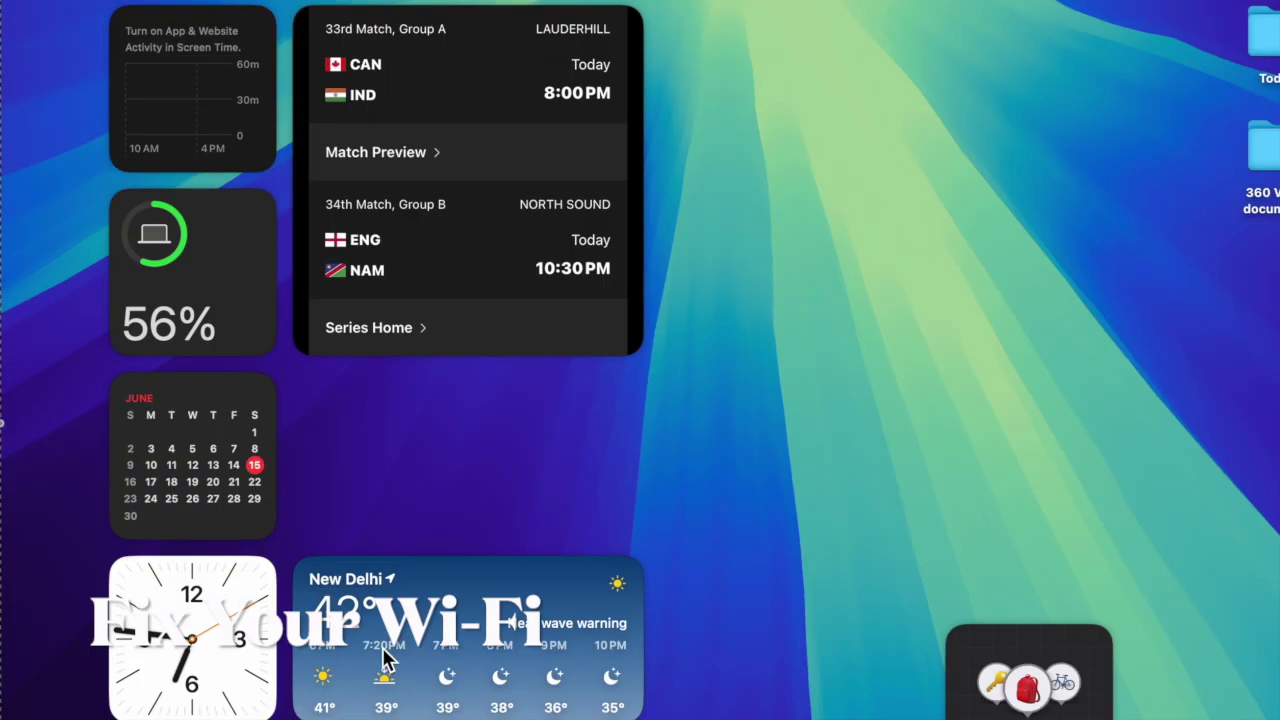
# Move weather to the middle right with the clock beside it, Add Your Items under the calendar, and cricket to the bottom right
pyautogui.moveTo(491, 576); pyautogui.dragTo(783, 125)
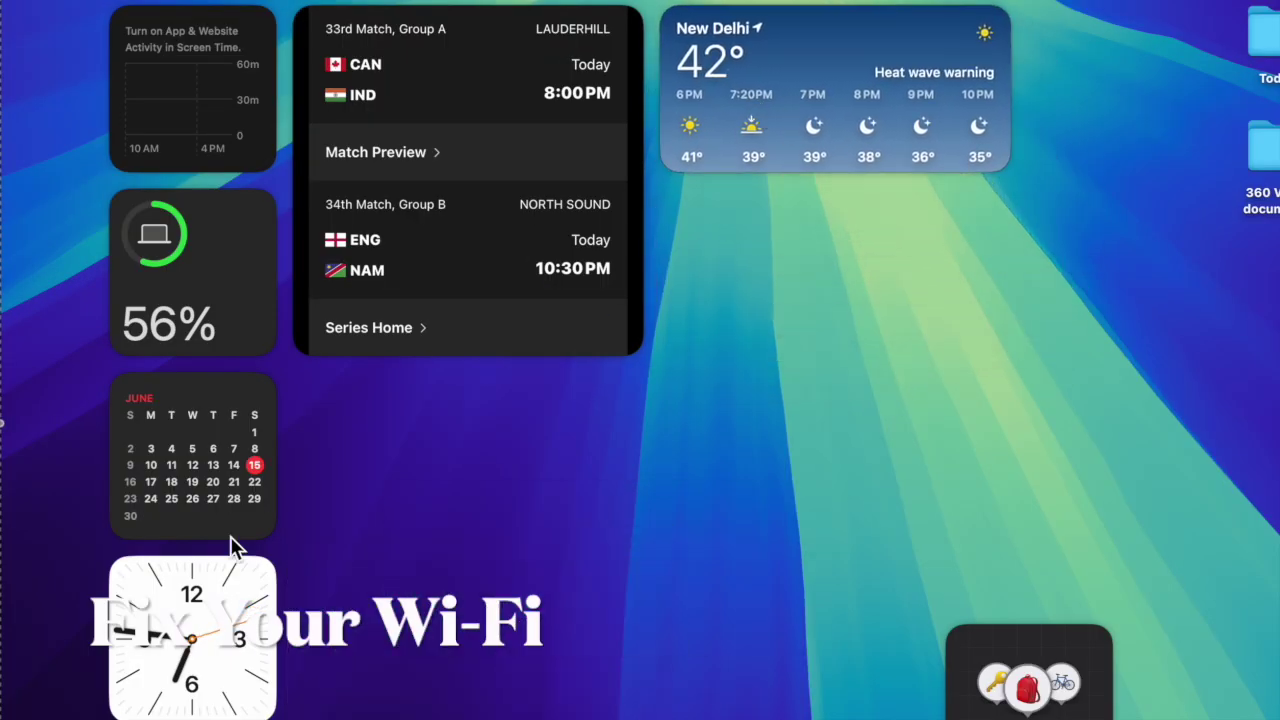
pyautogui.moveTo(163, 643); pyautogui.dragTo(1078, 110)
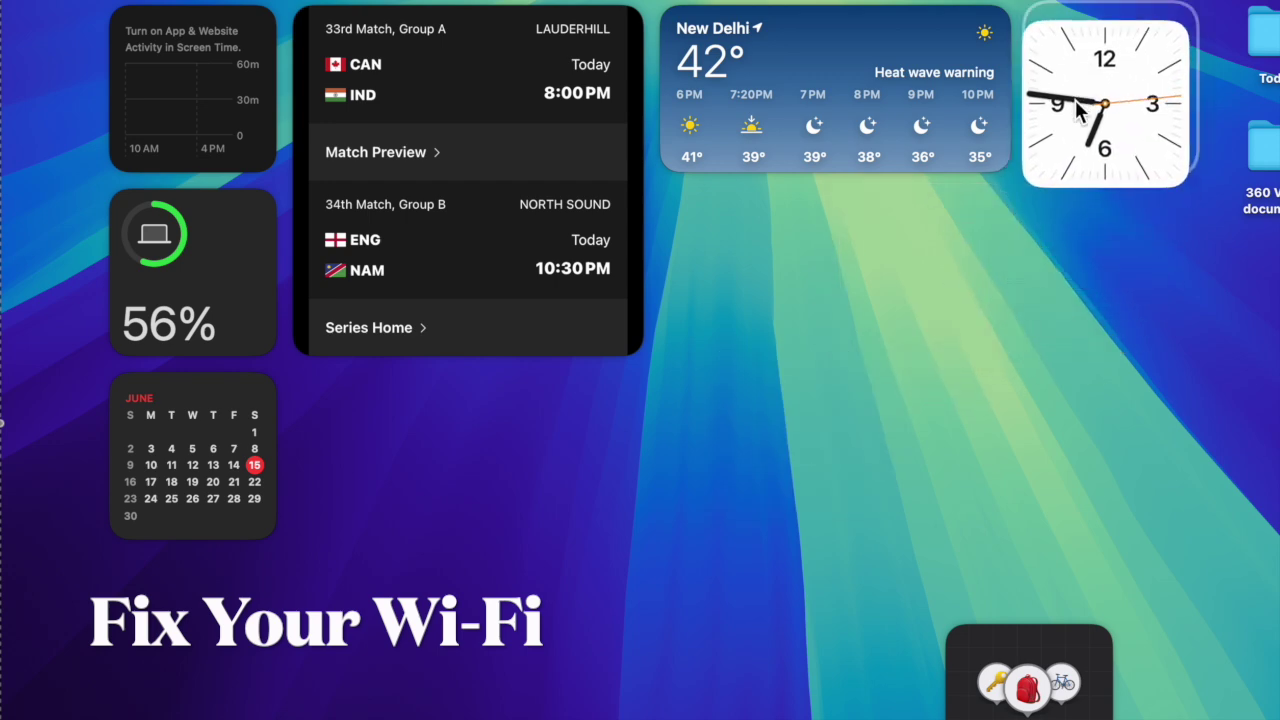
pyautogui.moveTo(1000, 655); pyautogui.dragTo(170, 600)
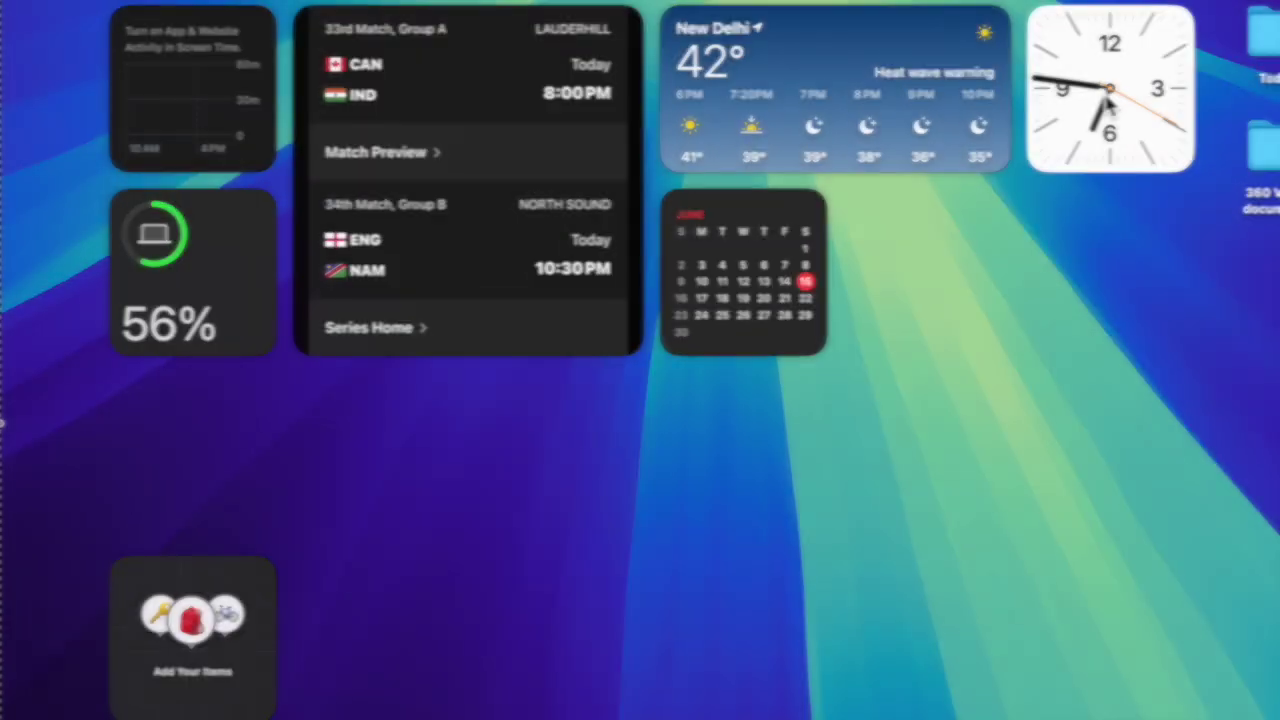
pyautogui.moveTo(1101, 101); pyautogui.dragTo(931, 281)
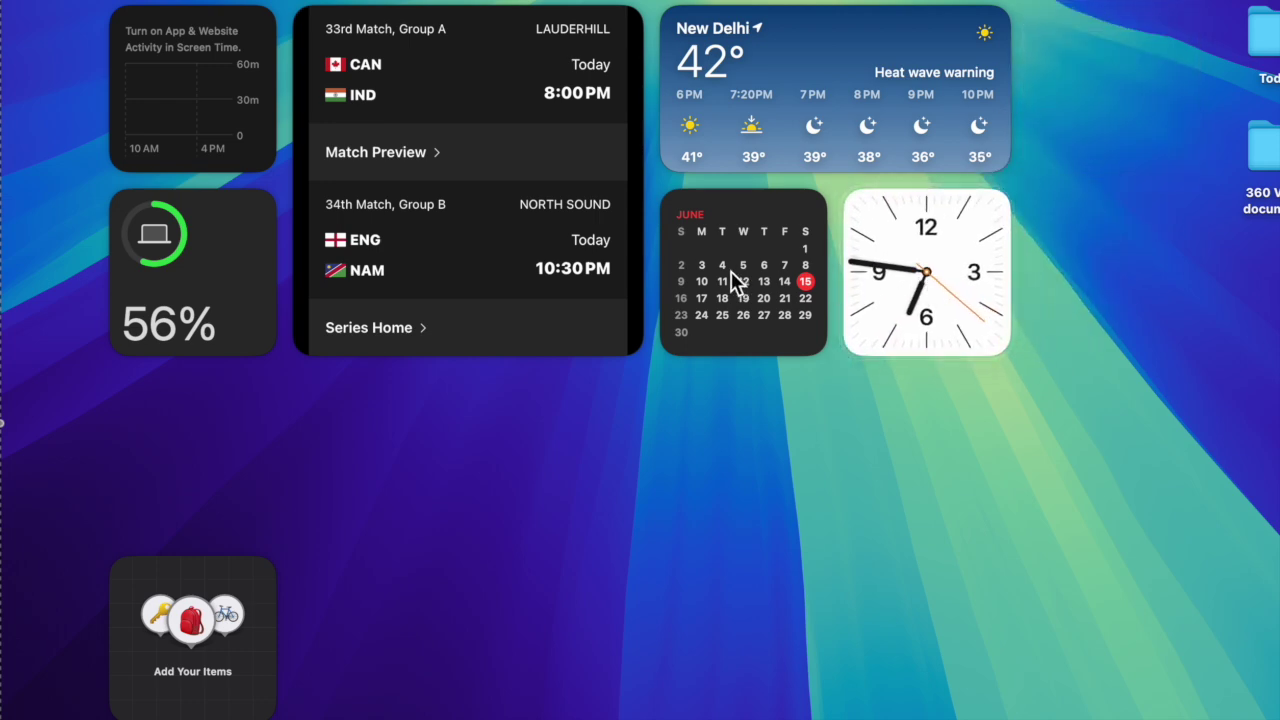
pyautogui.moveTo(514, 257); pyautogui.dragTo(1148, 717)
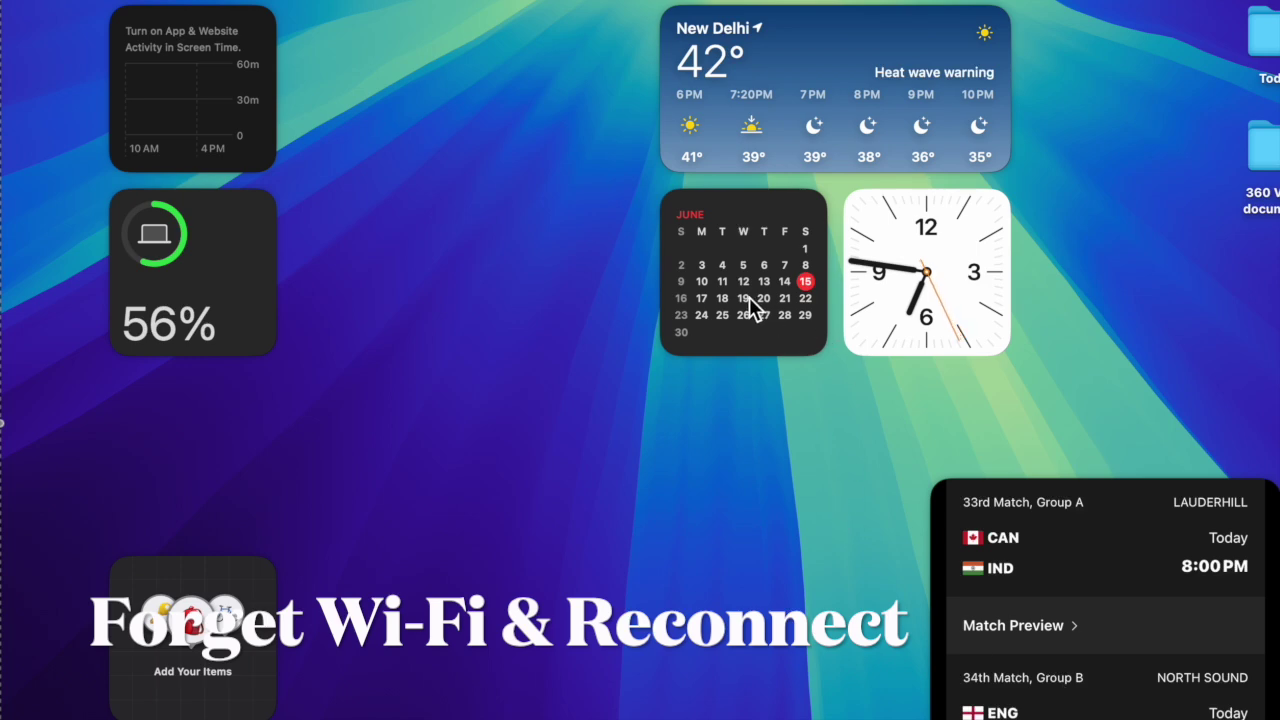
# Put the calendar in the left column, the clock beside Screen Time, and weather beside Add Your Items
pyautogui.moveTo(749, 300); pyautogui.dragTo(198, 480)
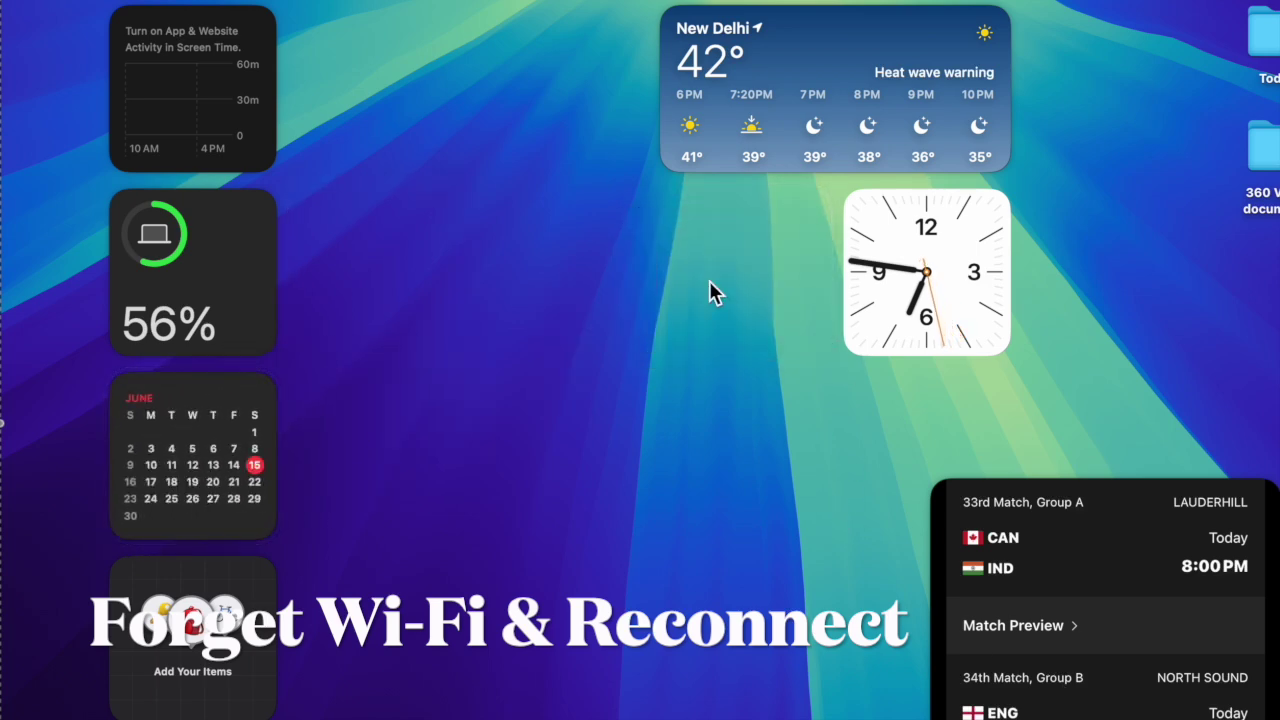
pyautogui.moveTo(912, 262); pyautogui.dragTo(385, 85)
pyautogui.moveTo(789, 74); pyautogui.dragTo(425, 640)
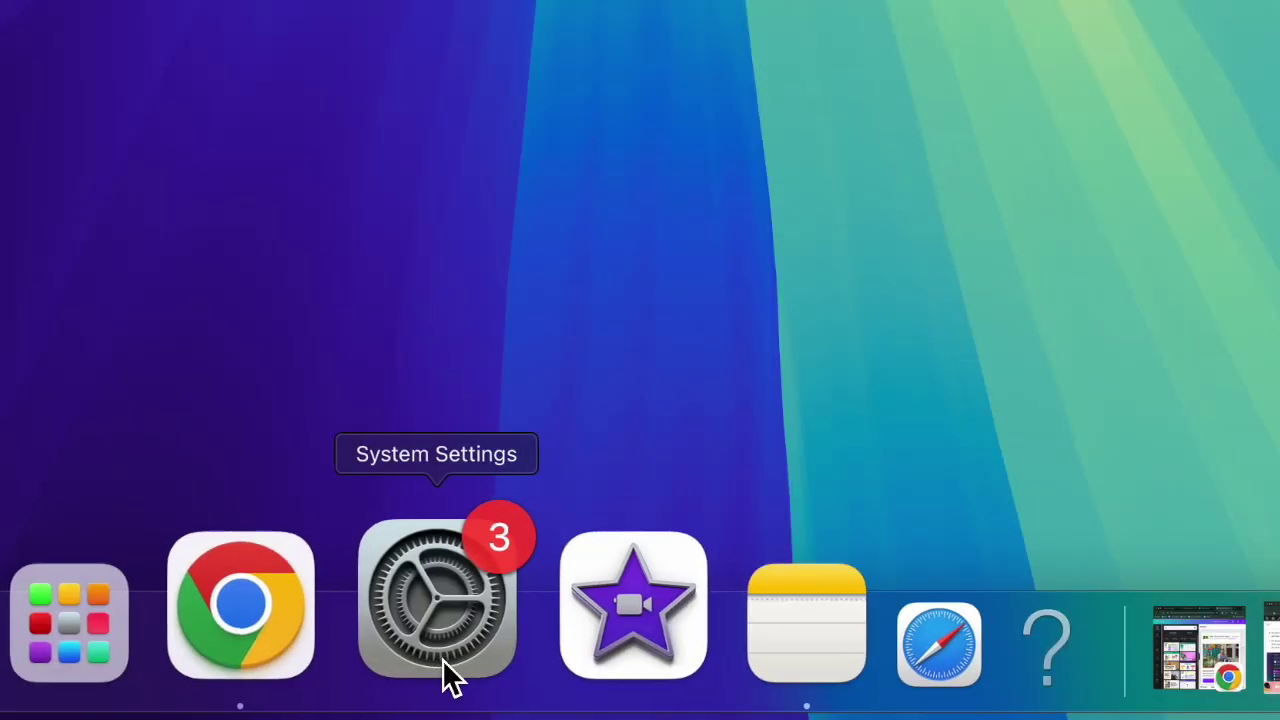
# Go to System Settings' Wi-Fi page and show the options for the connected known network
pyautogui.click(445, 675)
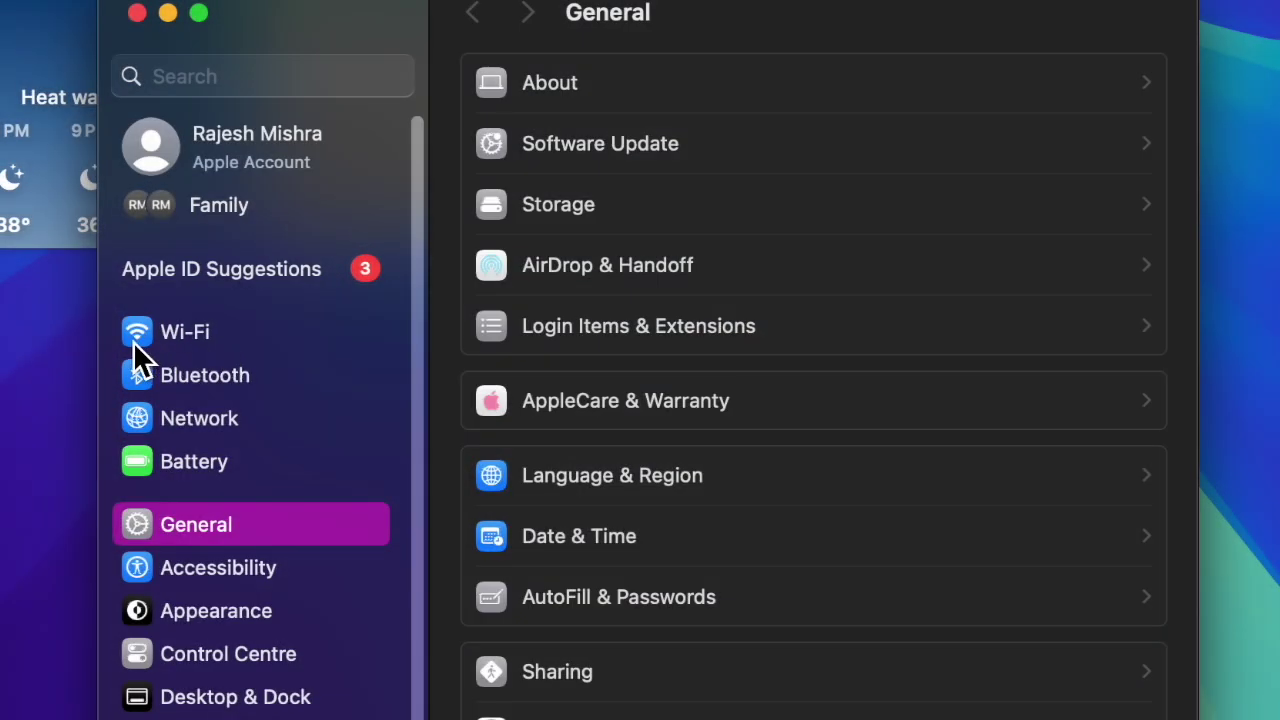
pyautogui.click(140, 340)
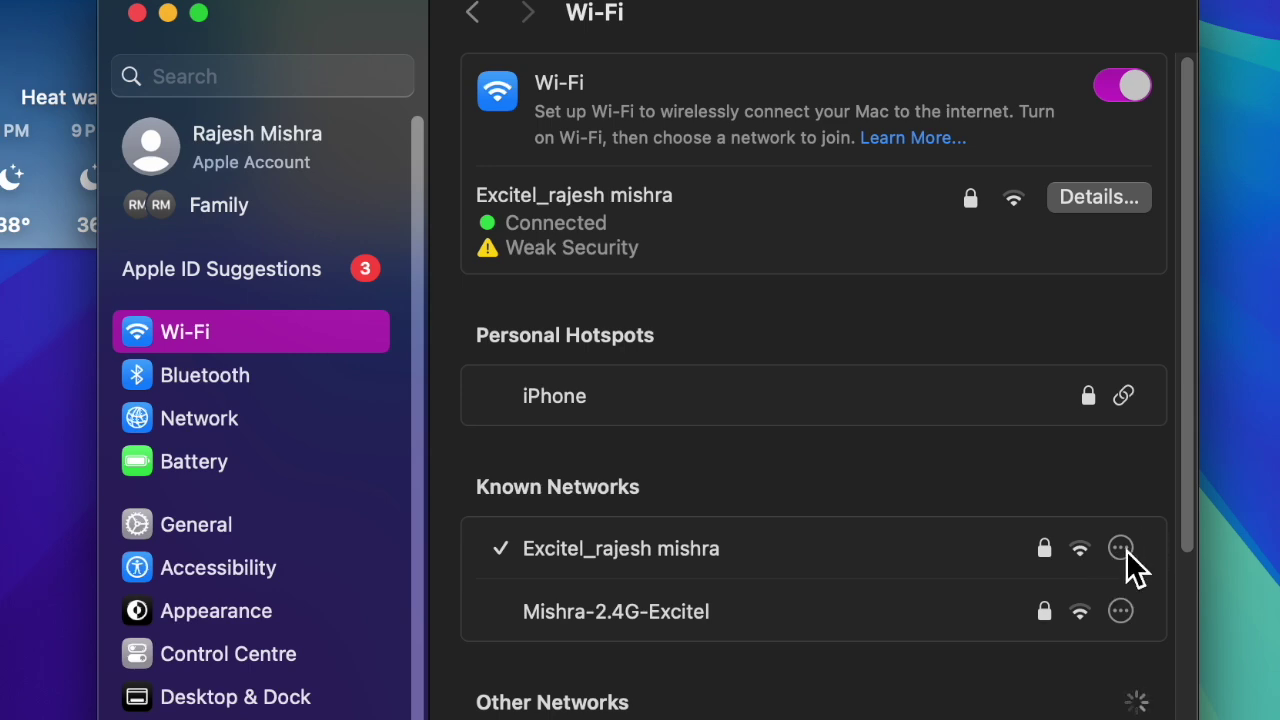
pyautogui.click(1121, 549)
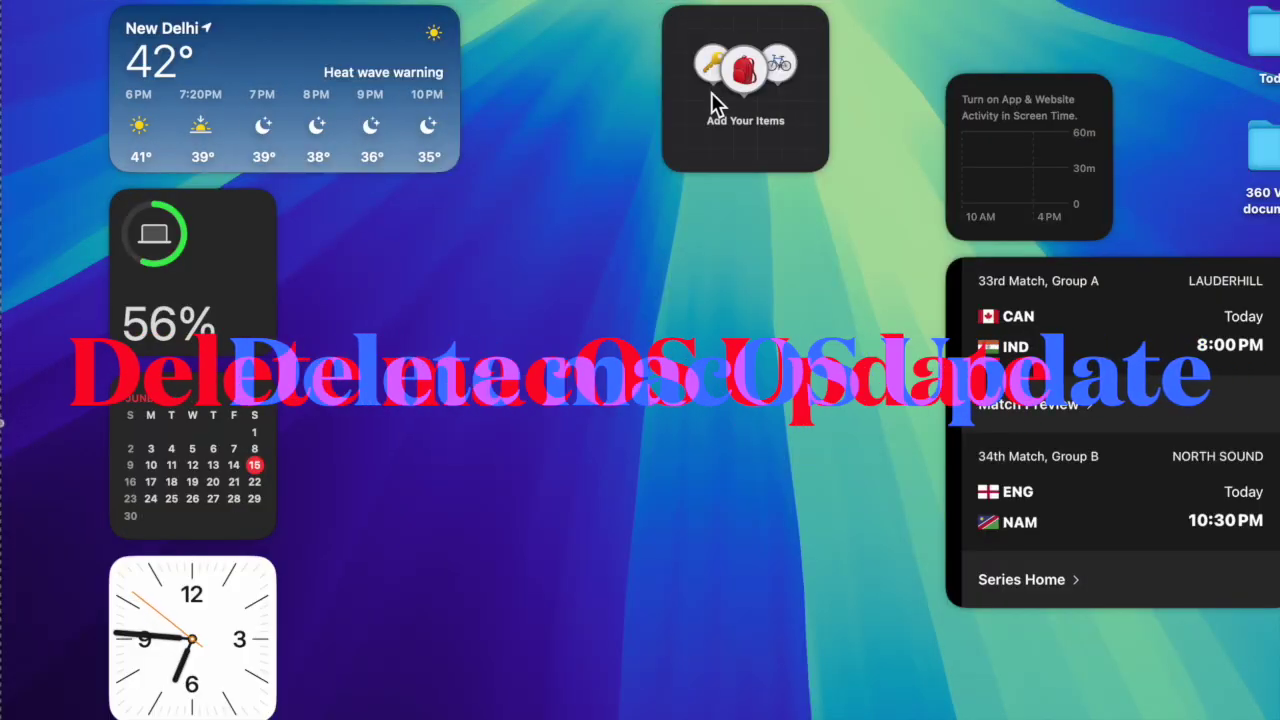
# Move Screen Time to the top-left corner and push the weather widget down to the bottom edge
pyautogui.moveTo(395, 78); pyautogui.dragTo(763, 259)
pyautogui.moveTo(1024, 138); pyautogui.dragTo(222, 82)
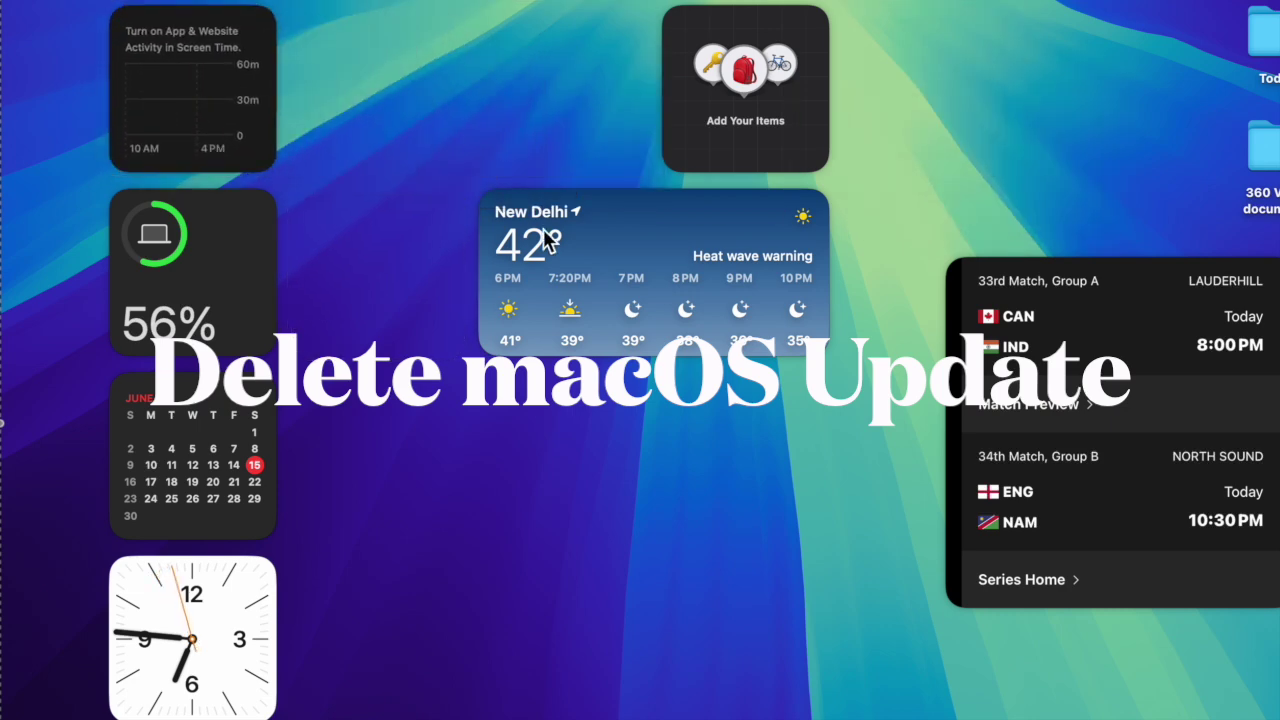
pyautogui.moveTo(566, 277); pyautogui.dragTo(403, 673)
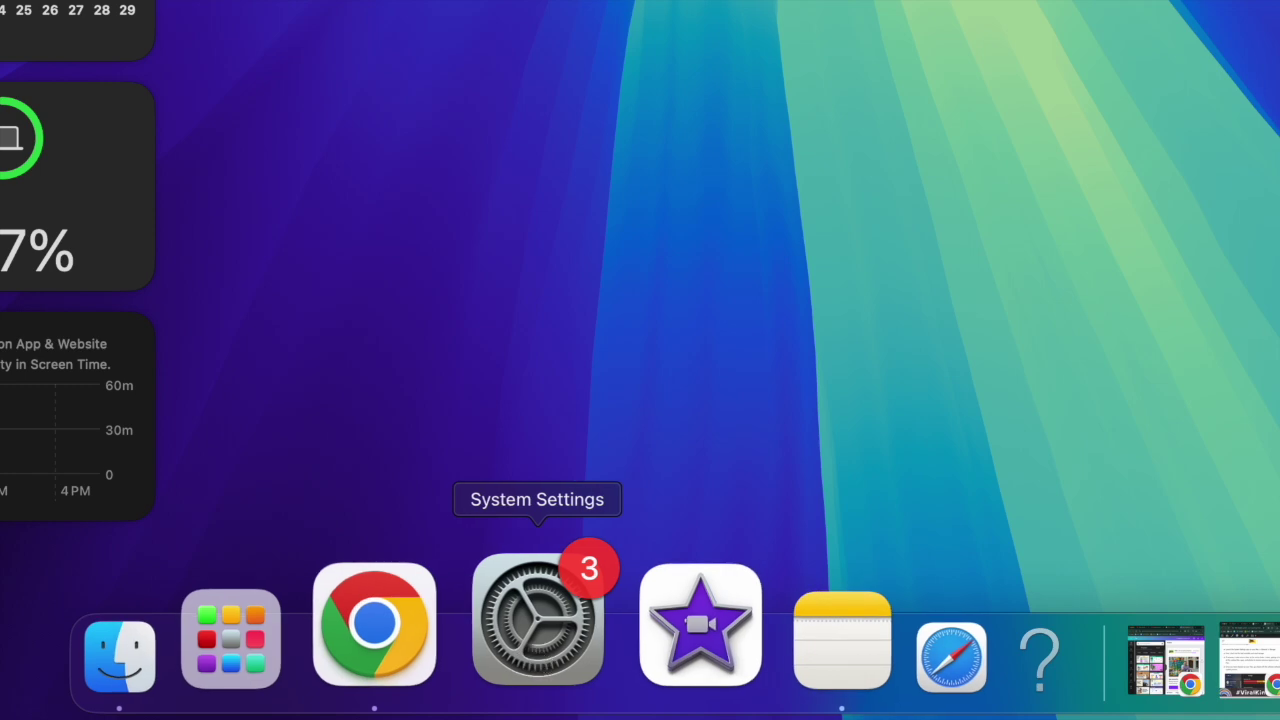
# Go to System Settings' General > Storage page and scroll through its category list
pyautogui.click(540, 650)
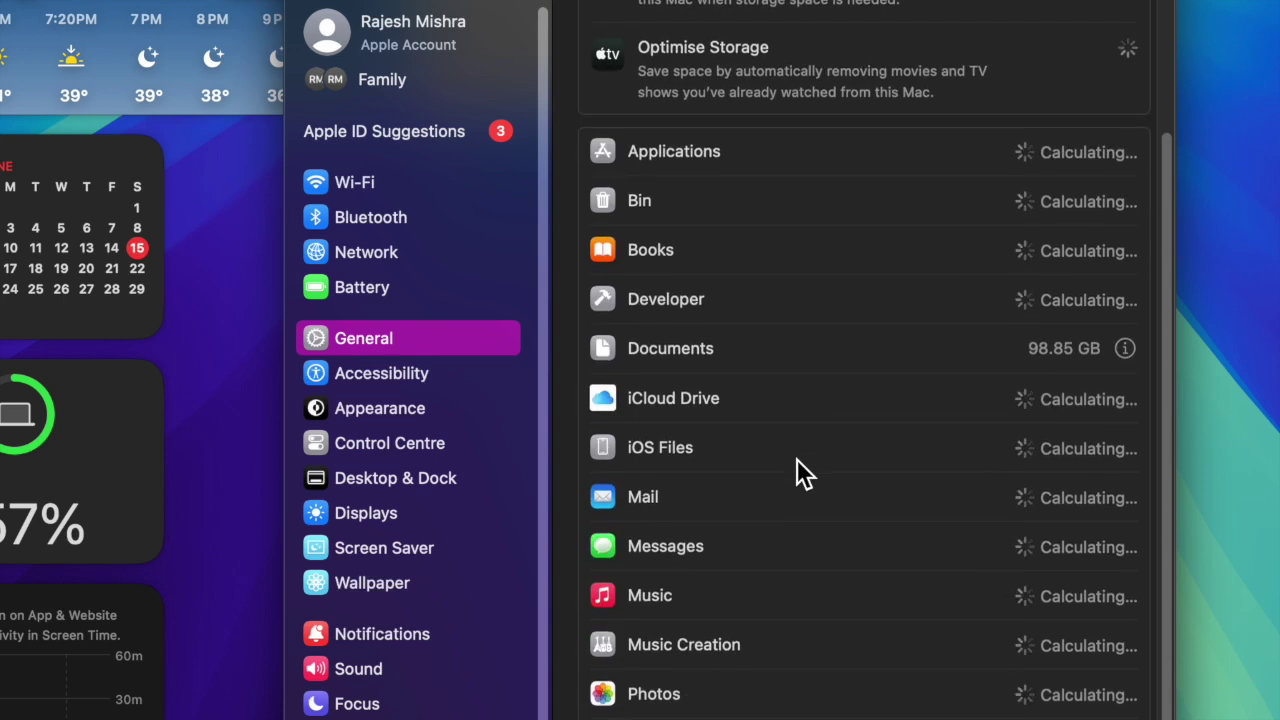
pyautogui.scroll(-1, 796, 458)
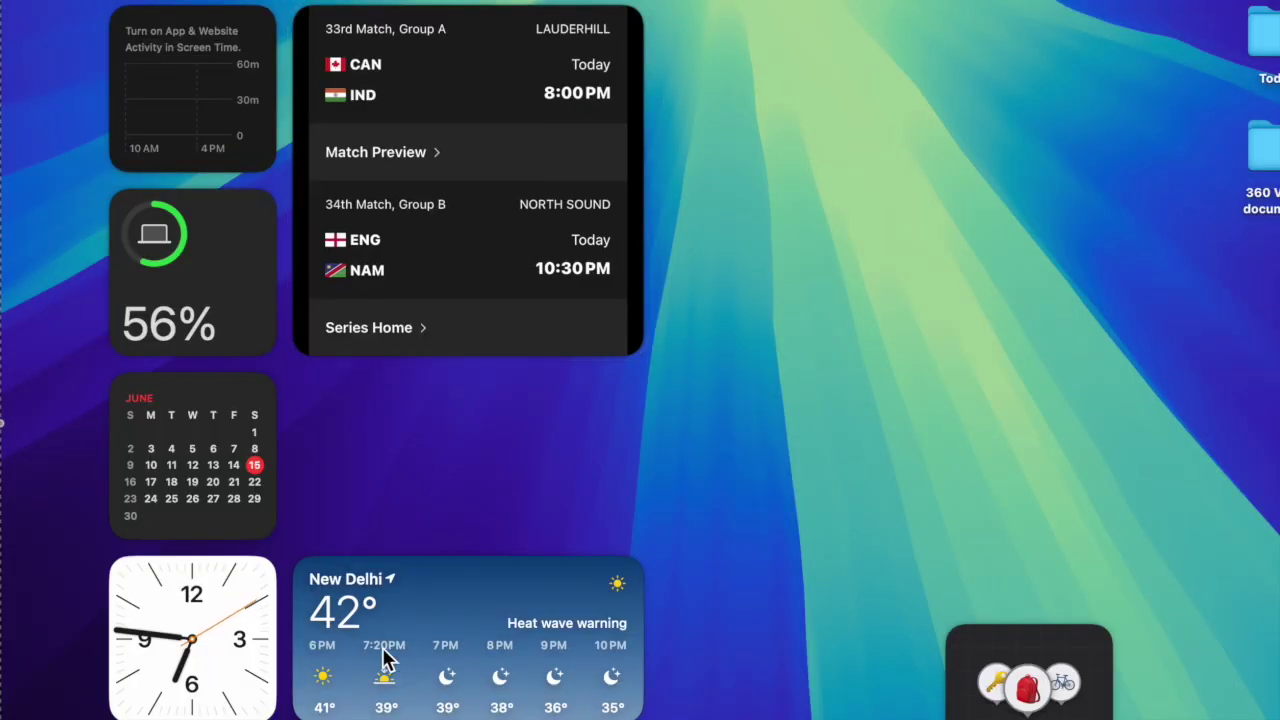
# Place weather and the clock beside the cricket widget at top right, and the shortcuts widget under the calendar
pyautogui.moveTo(388, 660); pyautogui.dragTo(770, 115)
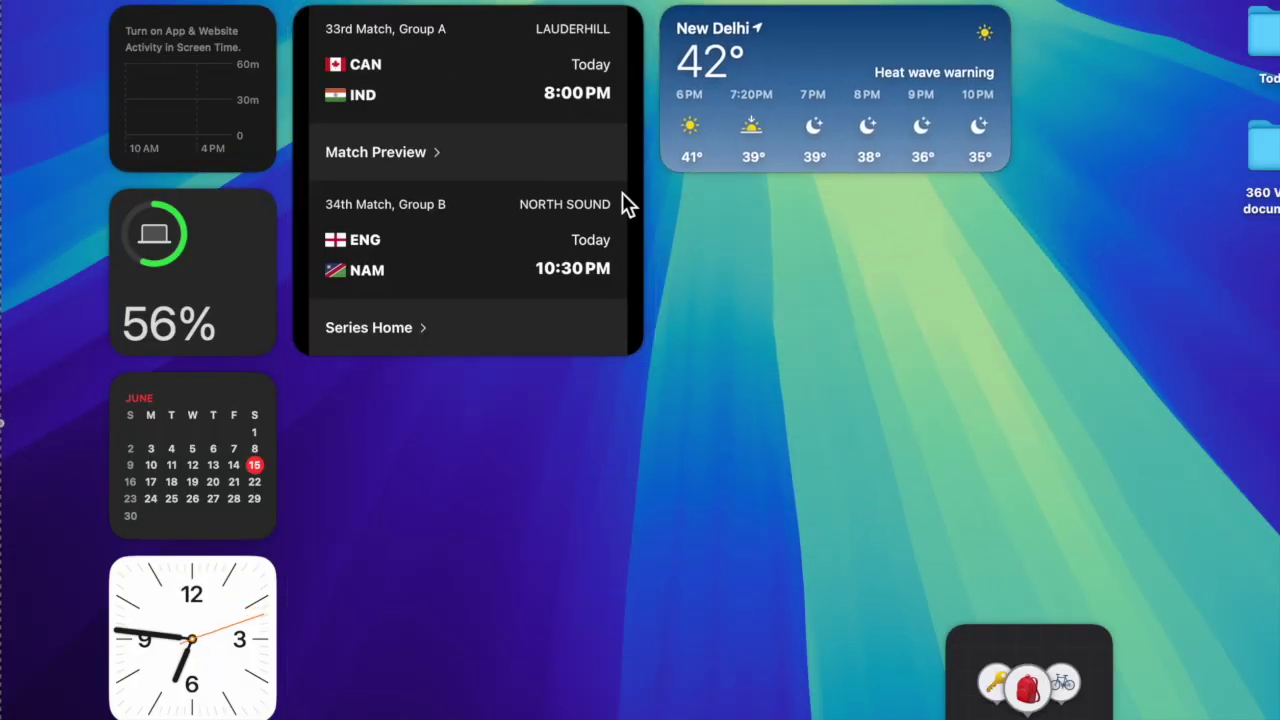
pyautogui.moveTo(162, 645); pyautogui.dragTo(1080, 97)
pyautogui.moveTo(990, 660); pyautogui.dragTo(160, 600)
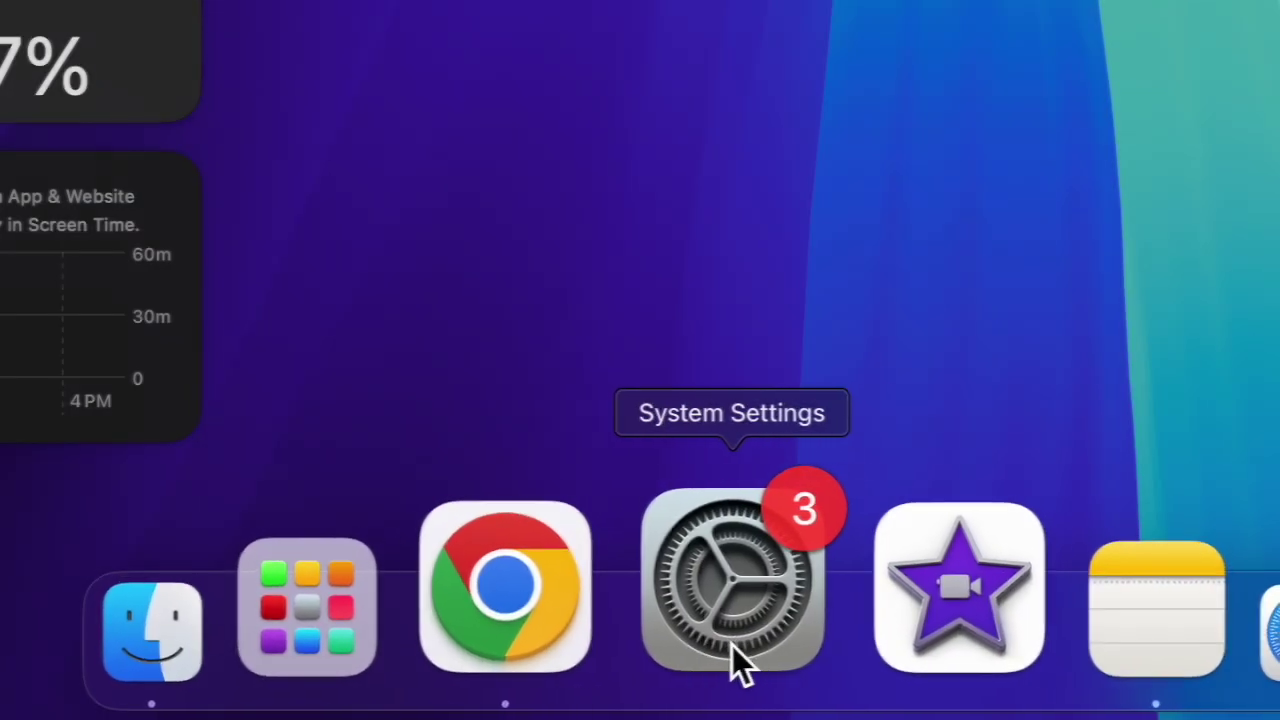
# Empty the 56.2 MB Bin from General > Storage, confirming with Empty Bin
pyautogui.click(733, 642)
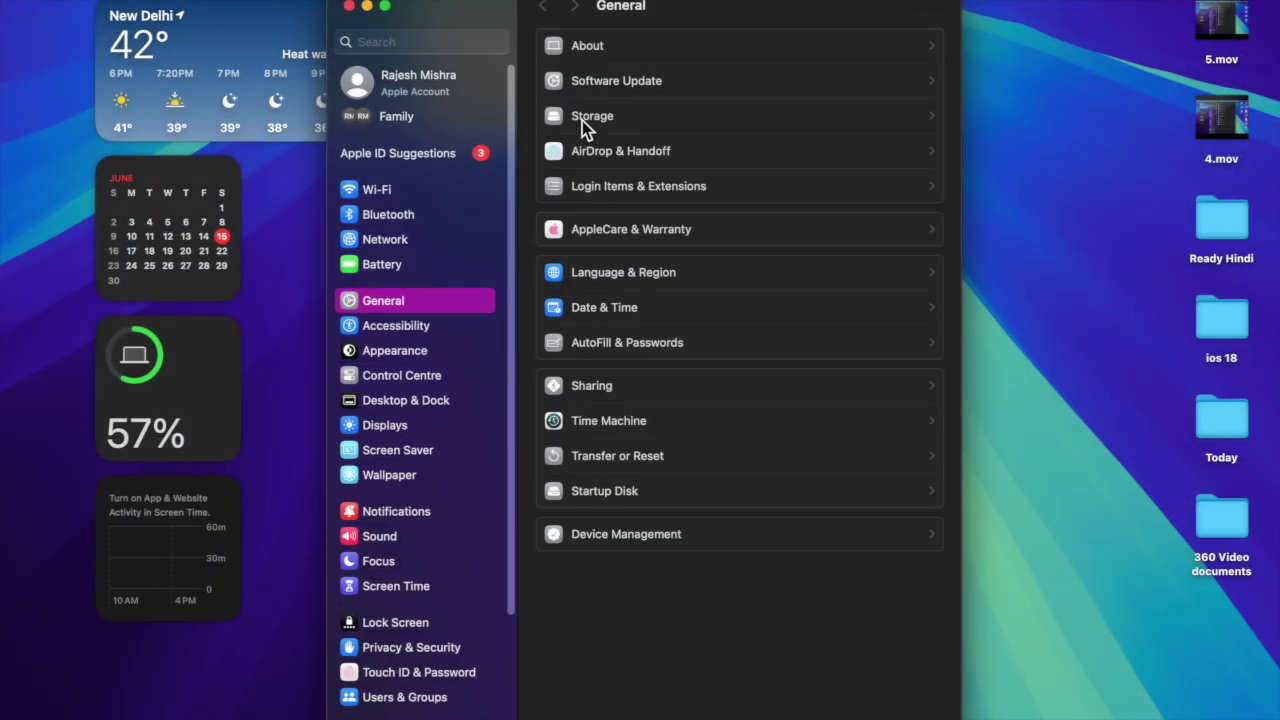
pyautogui.click(543, 123)
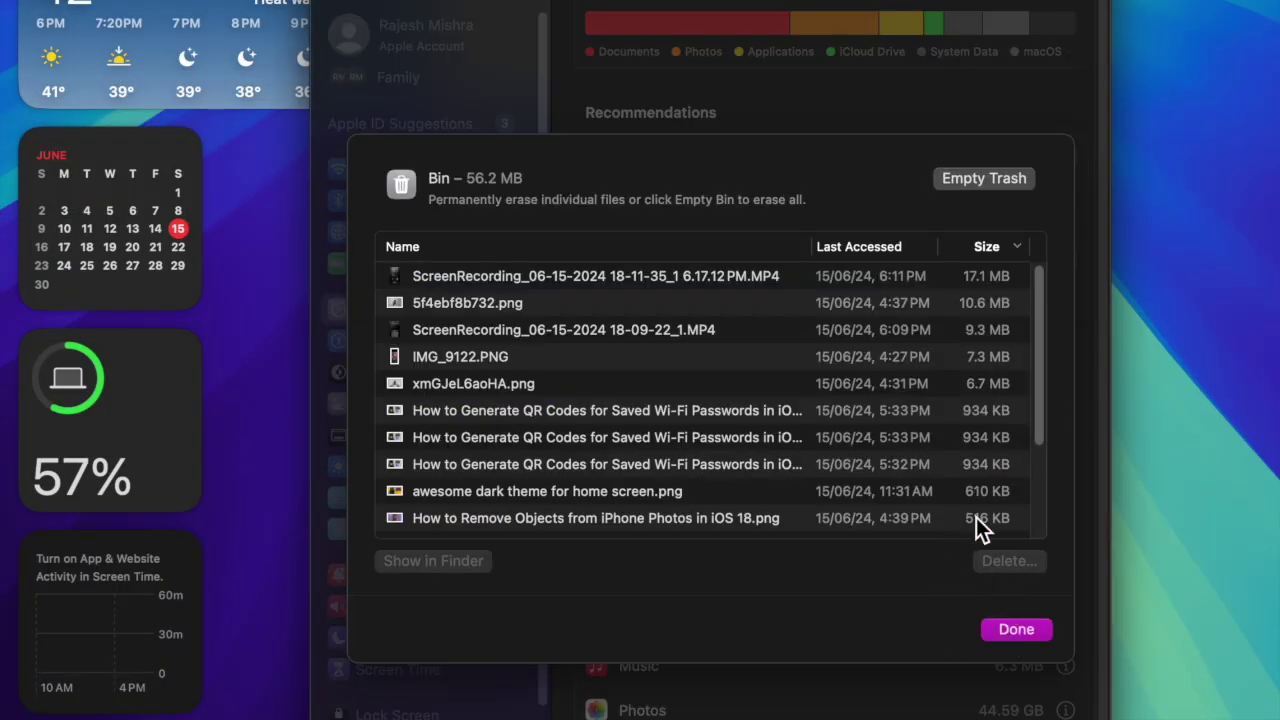
pyautogui.click(982, 180)
pyautogui.click(786, 508)
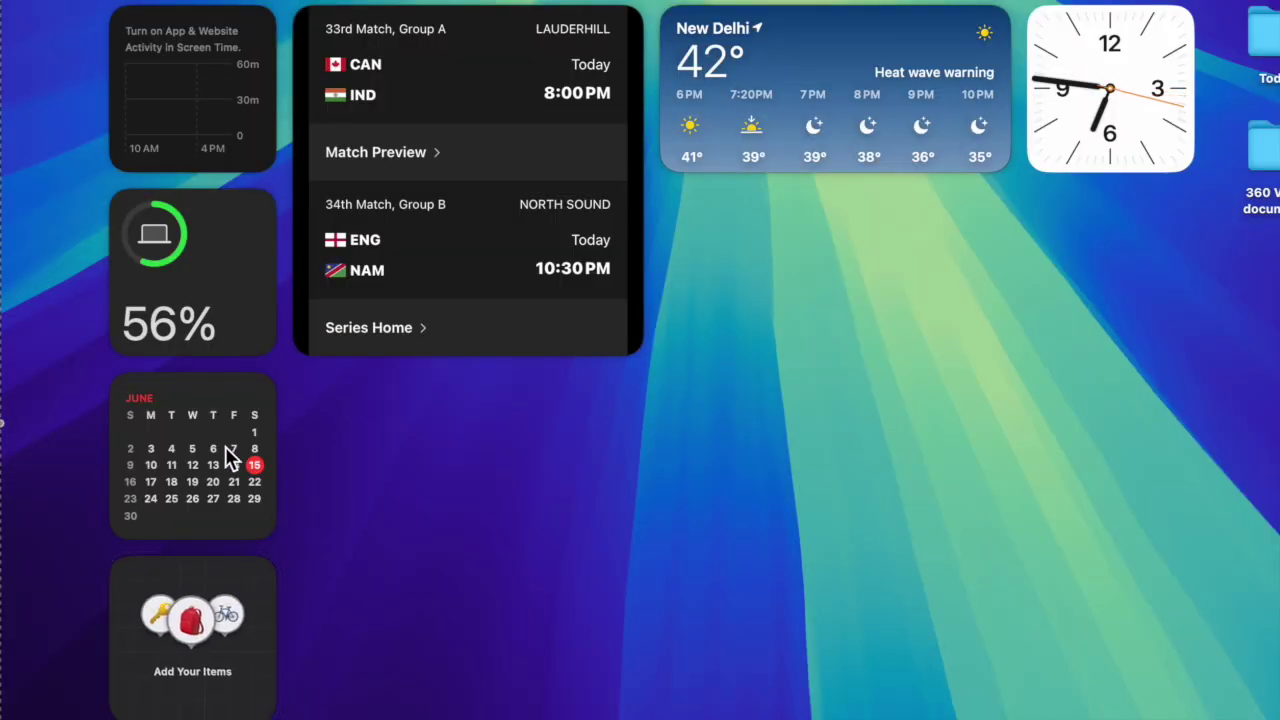
# Shuffle the widgets: calendar in the left column, cricket at top centre with the clock beside it, weather at the bottom
pyautogui.moveTo(228, 447); pyautogui.dragTo(800, 280)
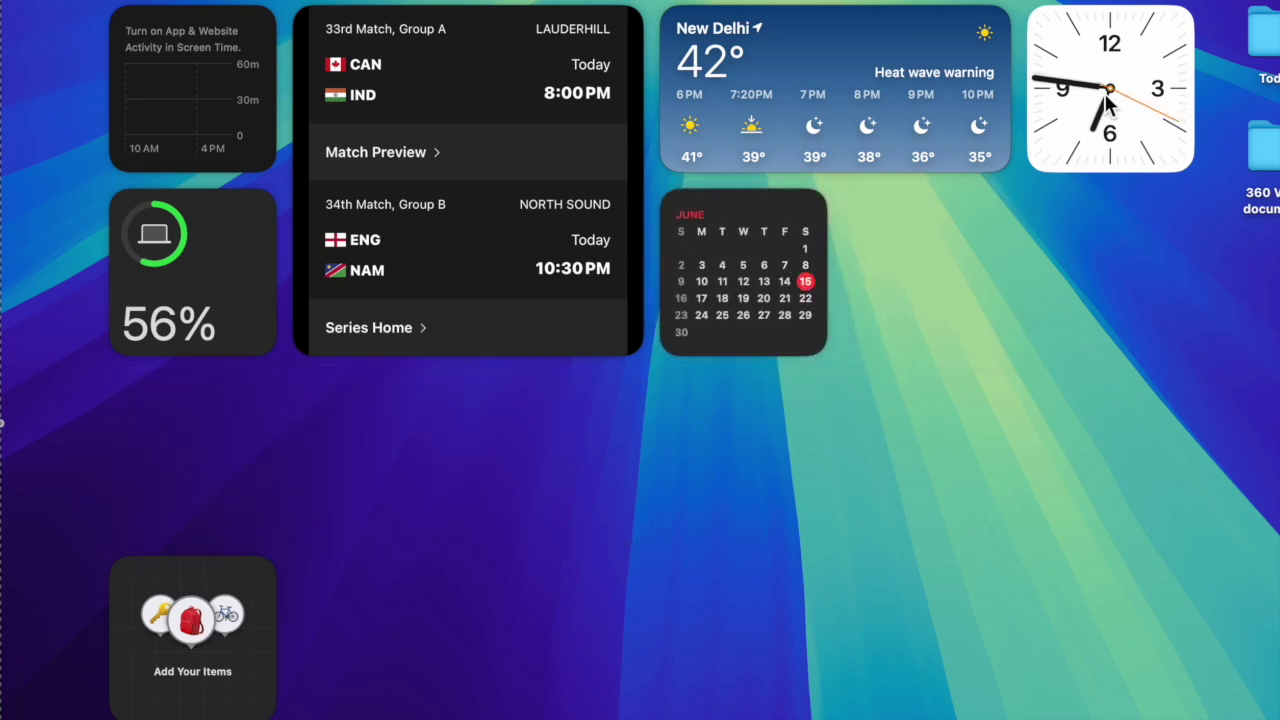
pyautogui.moveTo(1104, 93); pyautogui.dragTo(922, 278)
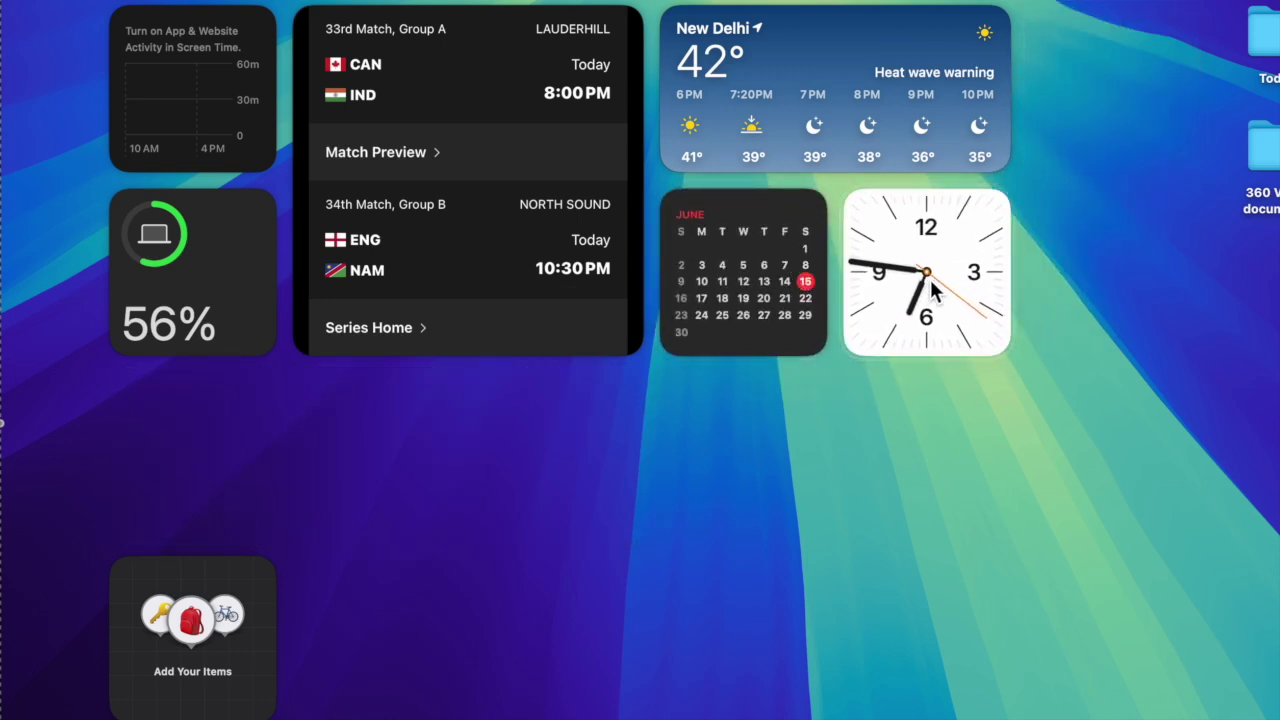
pyautogui.moveTo(517, 257); pyautogui.dragTo(1107, 650)
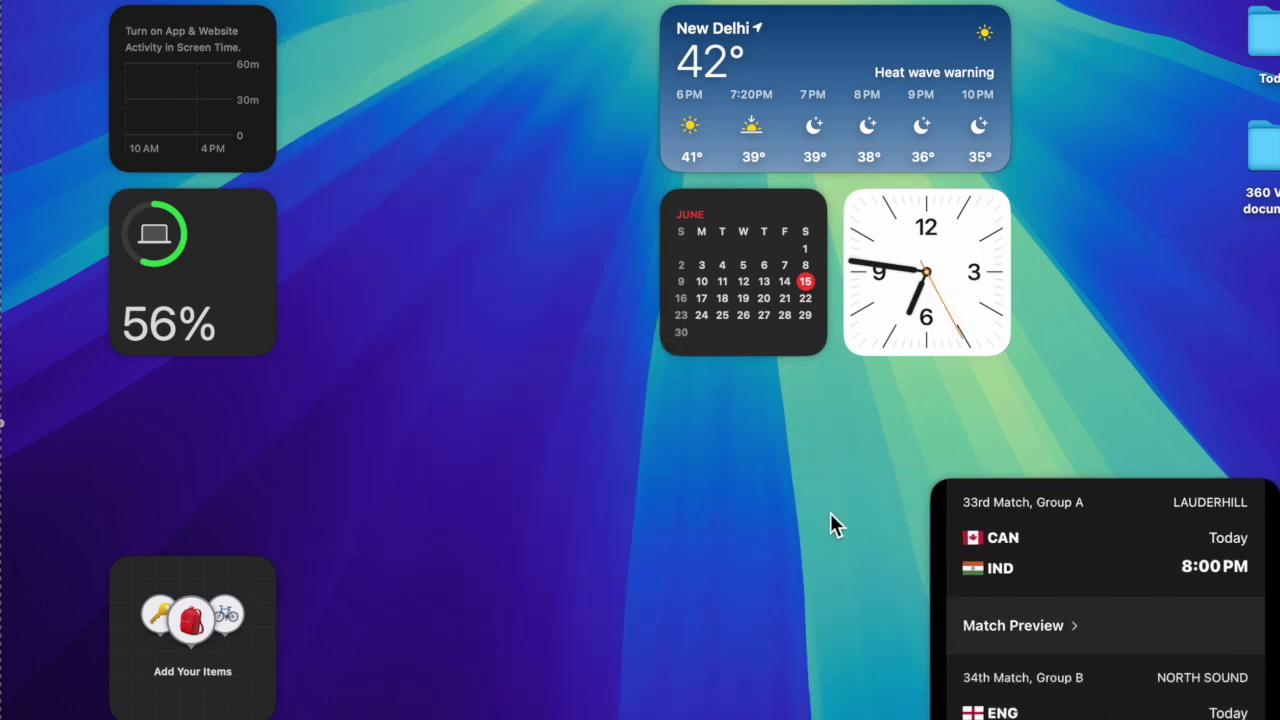
pyautogui.moveTo(749, 297); pyautogui.dragTo(200, 488)
pyautogui.moveTo(900, 257); pyautogui.dragTo(390, 88)
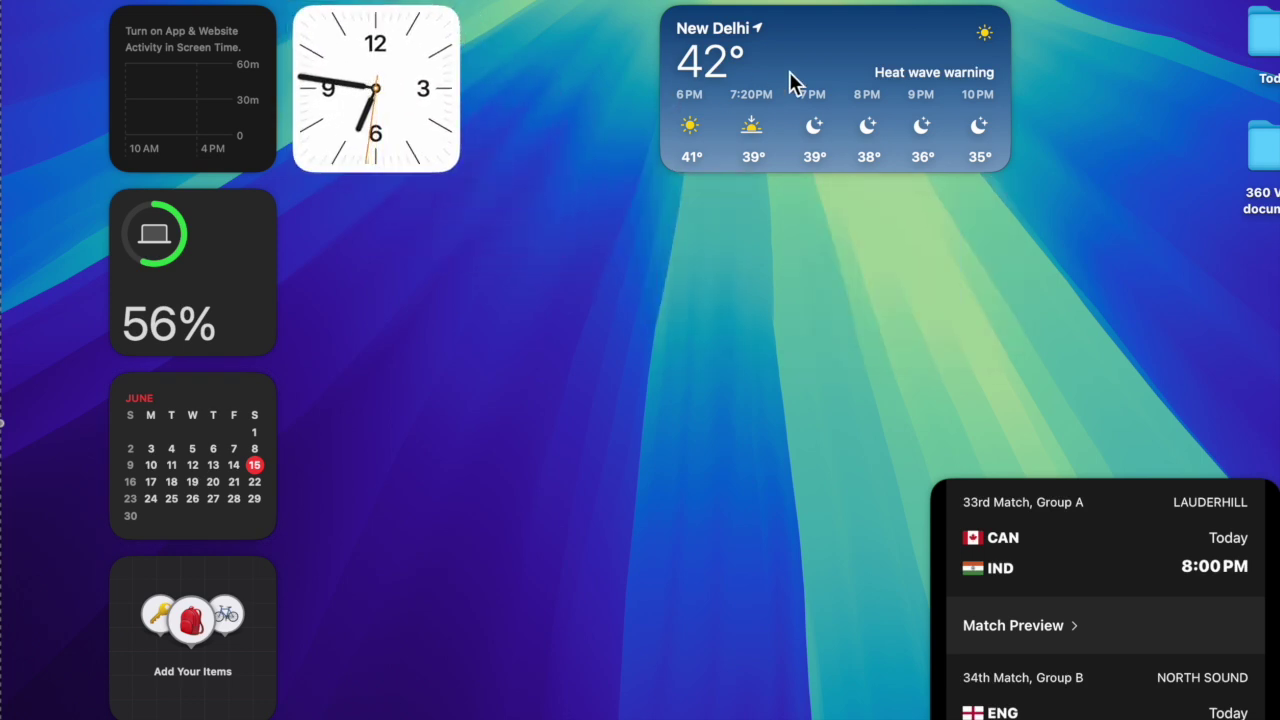
pyautogui.moveTo(790, 76); pyautogui.dragTo(436, 639)
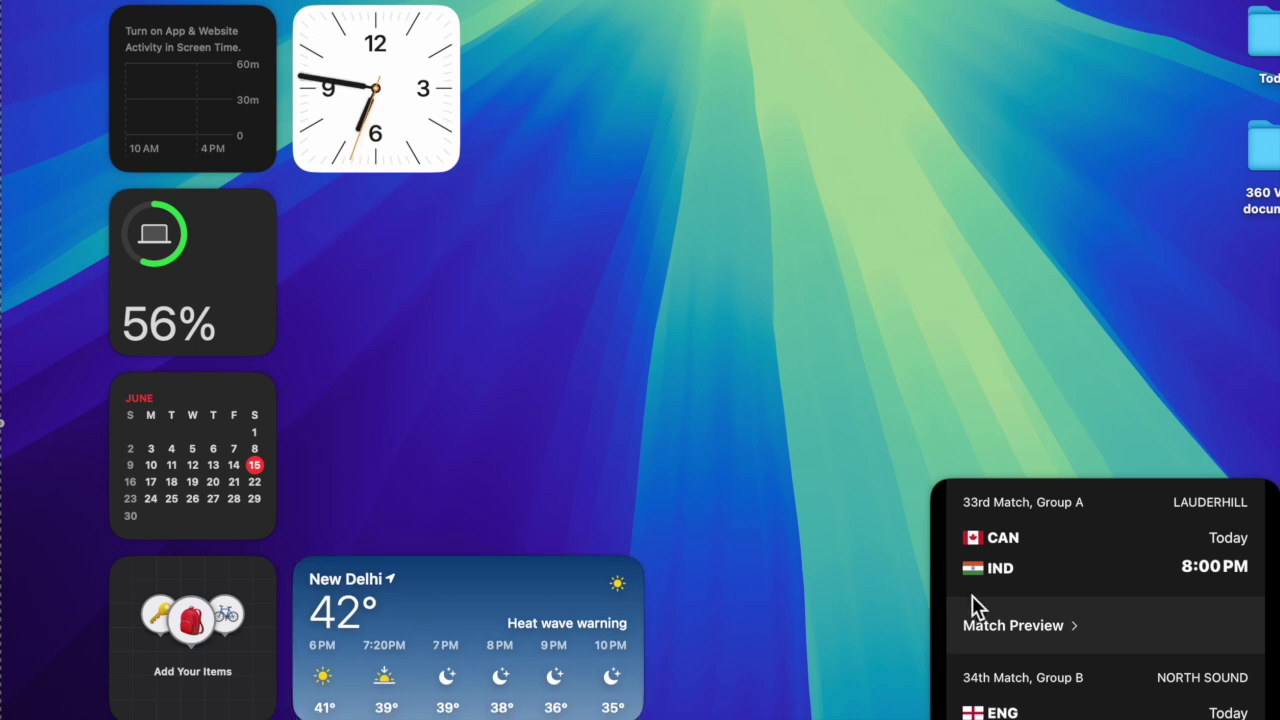
pyautogui.moveTo(1083, 592); pyautogui.dragTo(637, 120)
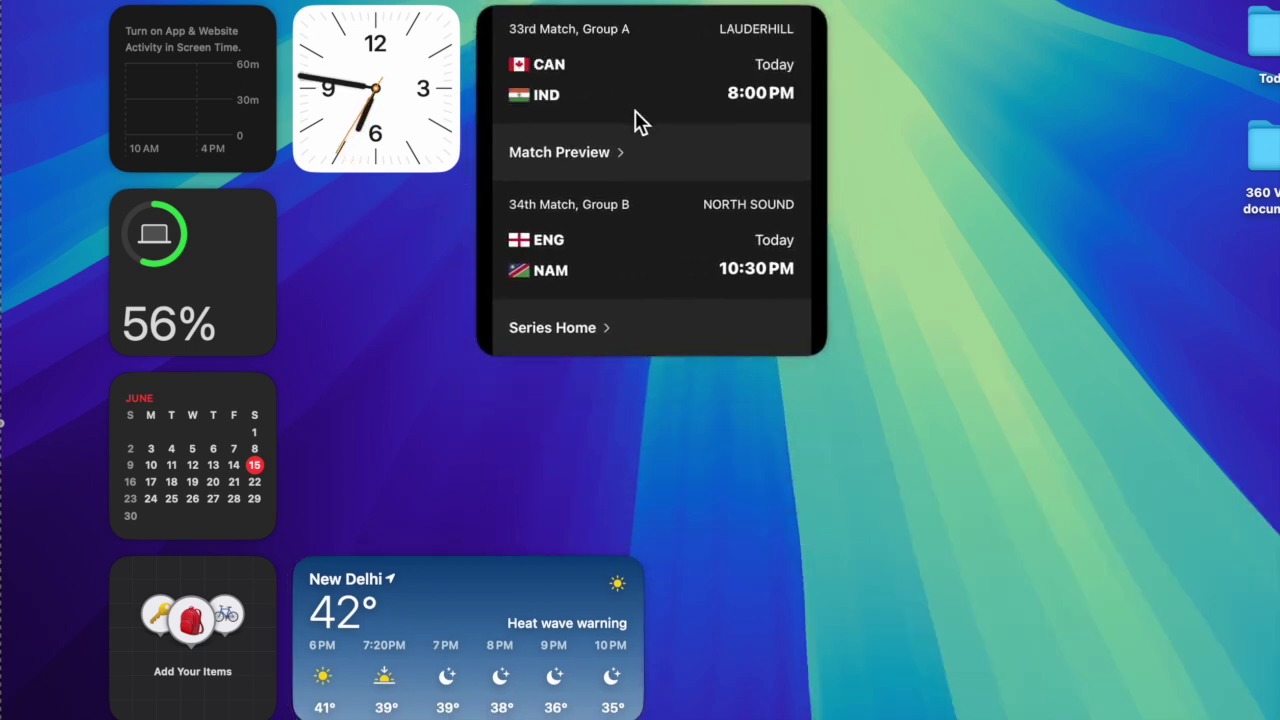
pyautogui.moveTo(400, 100); pyautogui.dragTo(950, 100)
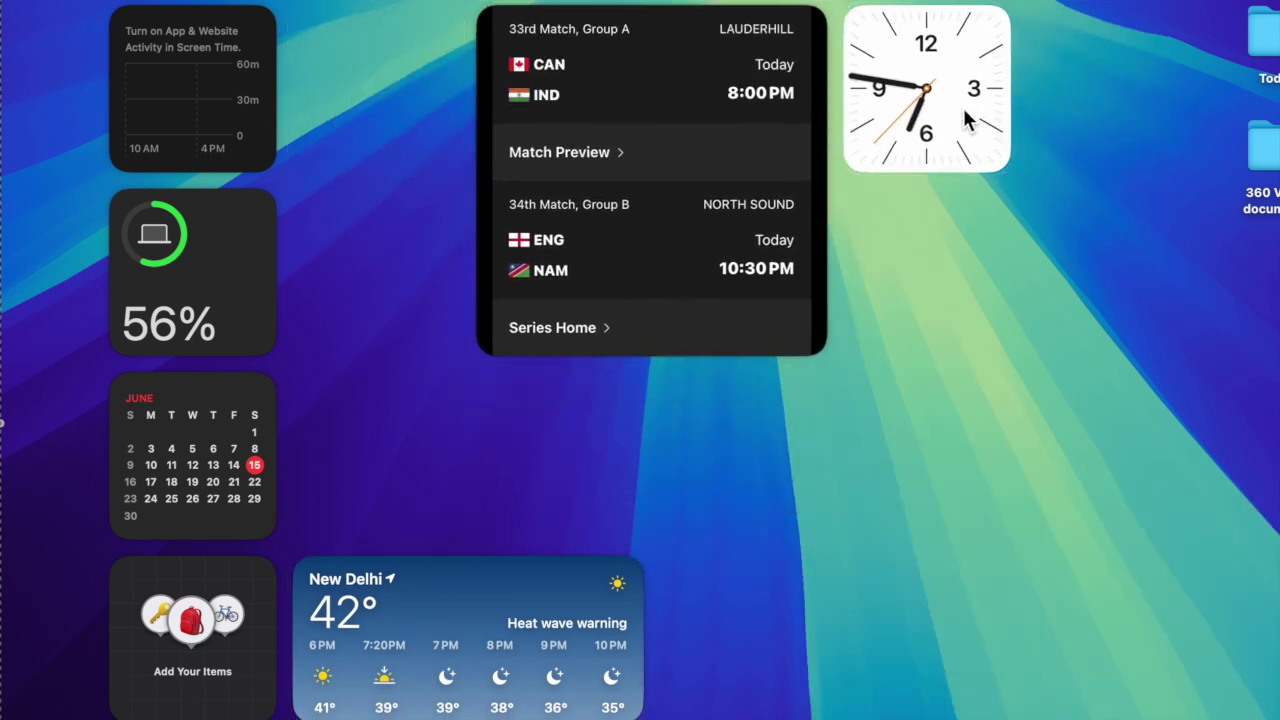